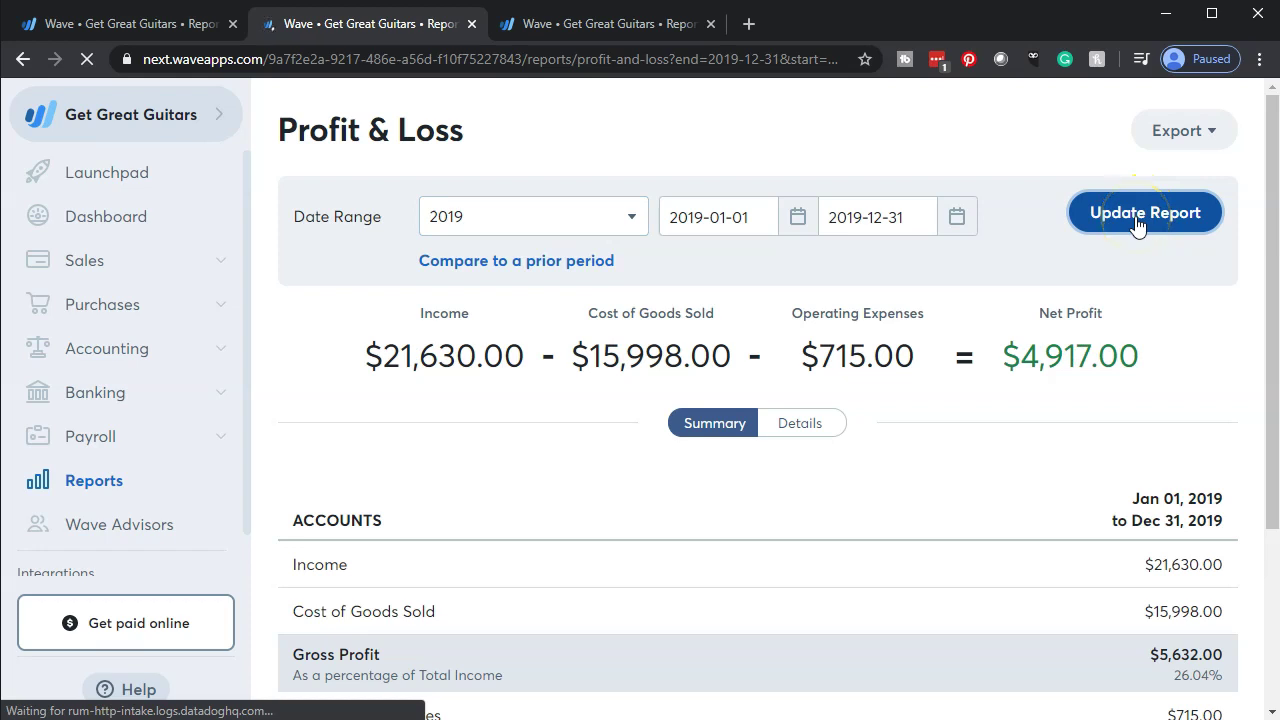
Show details on the 2019 Profit & Loss report: Income $21,630.00, Net Profit $4,917.00
scroll(986, 349, "down", 3)
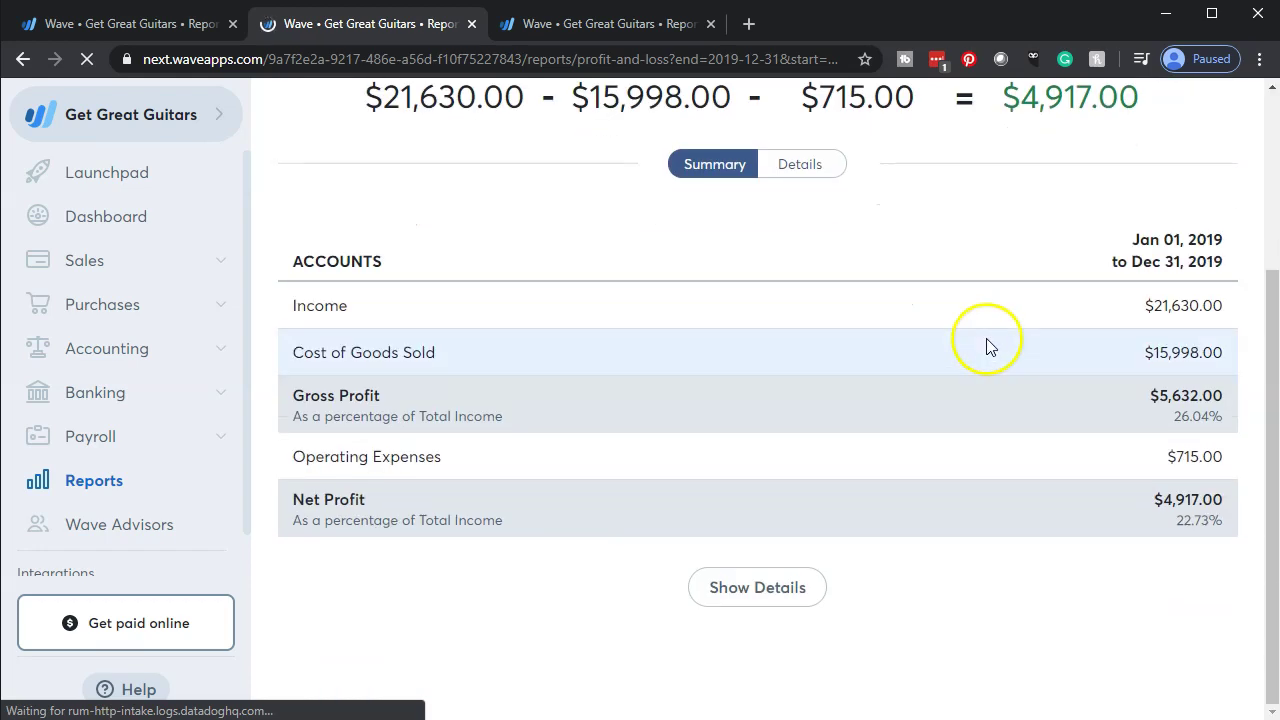
left_click(795, 588)
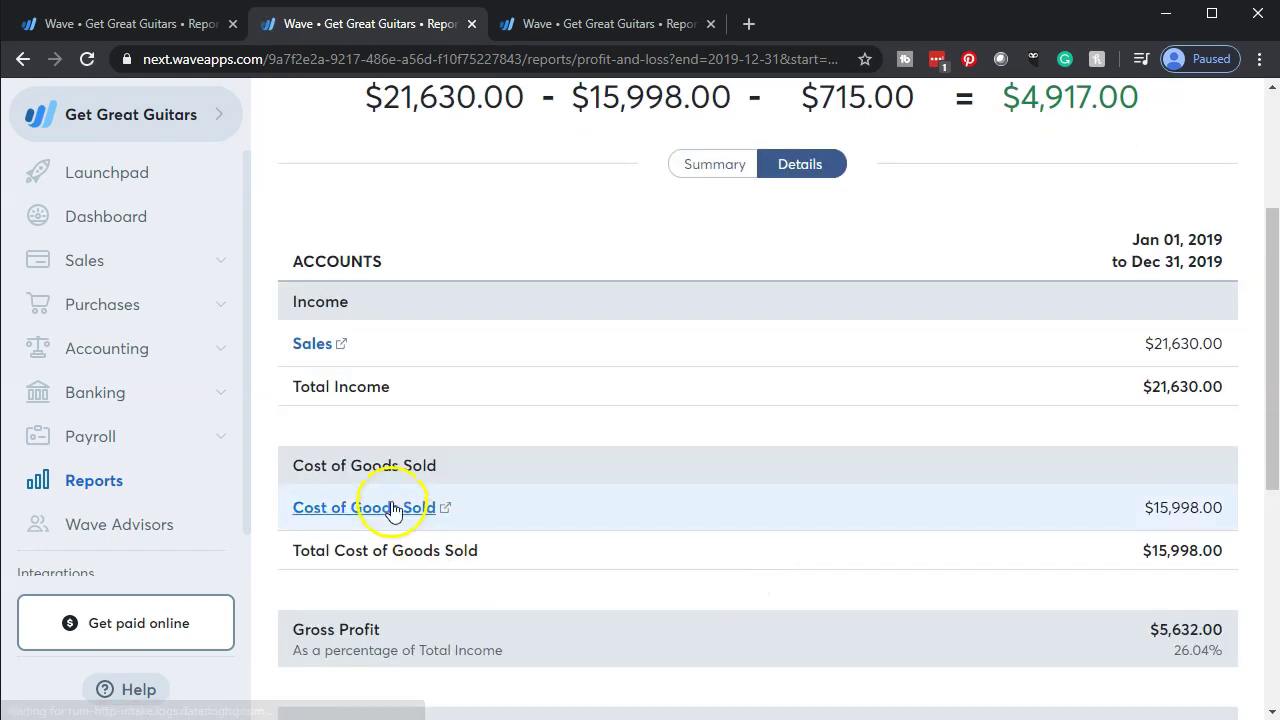
Refresh the 2019 Balance Sheet with account details, showing Checking Account - Chase at $84,917.00
left_click(545, 22)
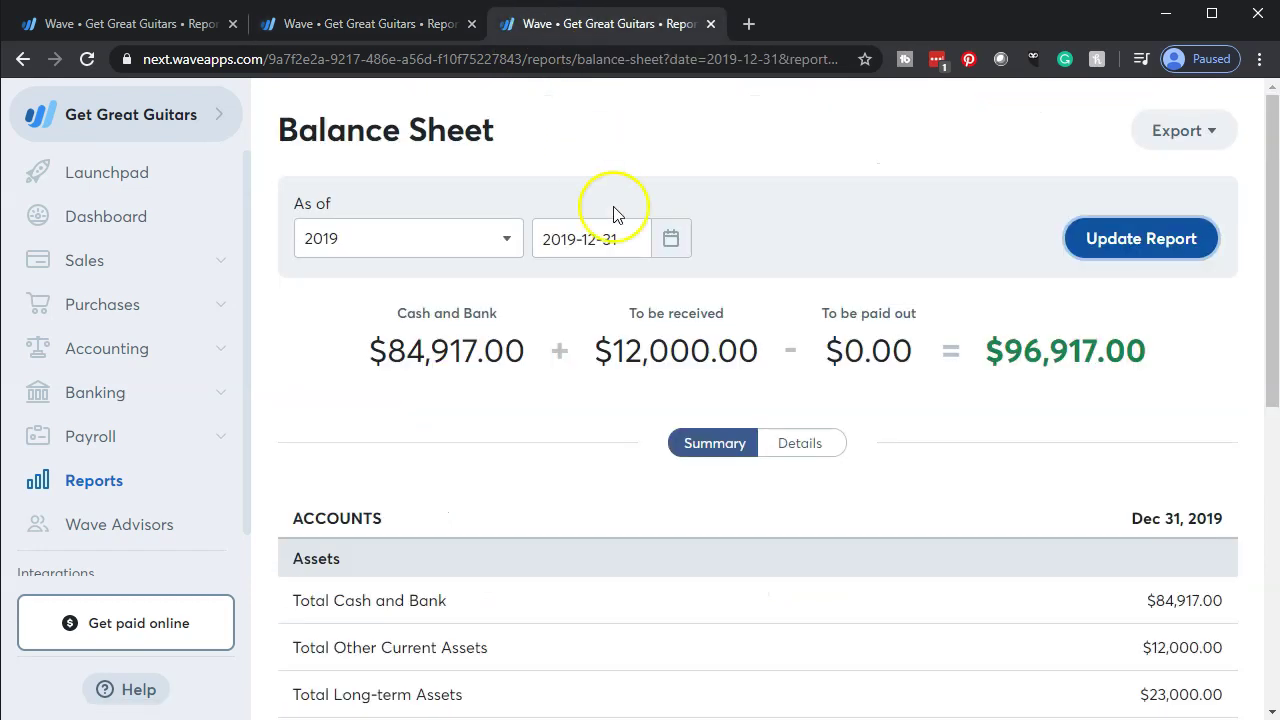
left_click(1150, 252)
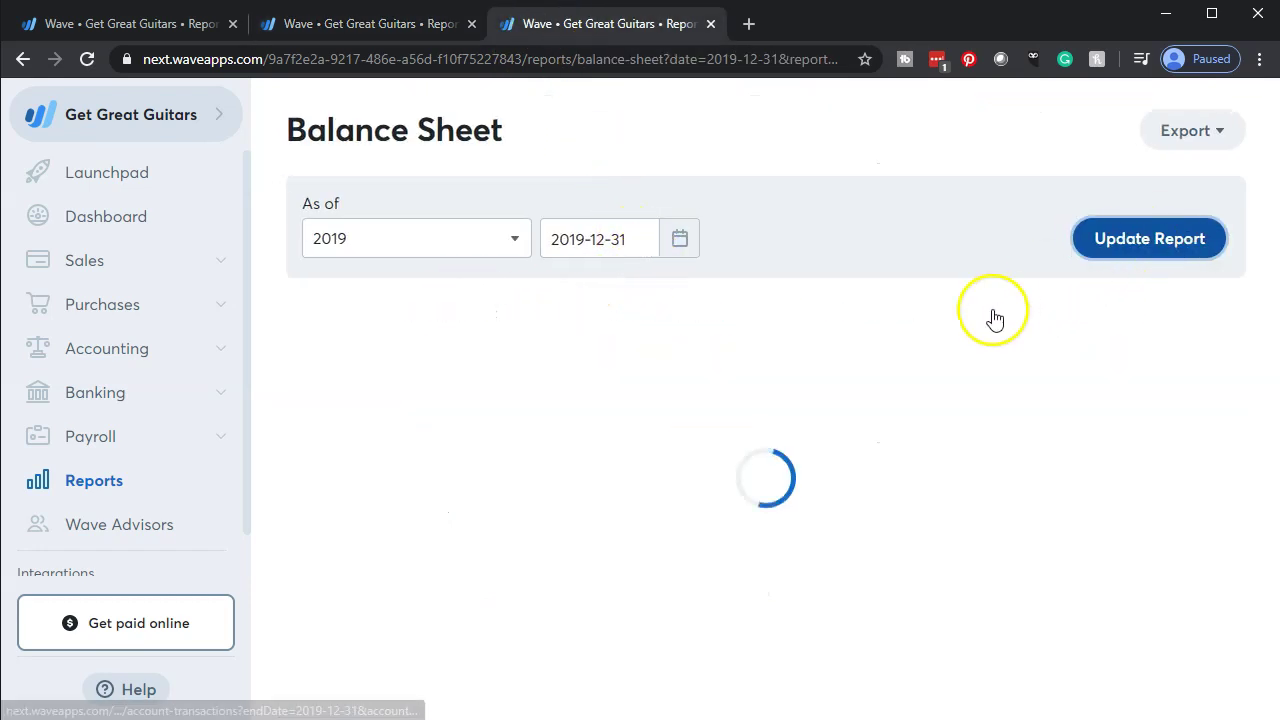
scroll(877, 331, "down", 5)
scroll(777, 597, "down", 3)
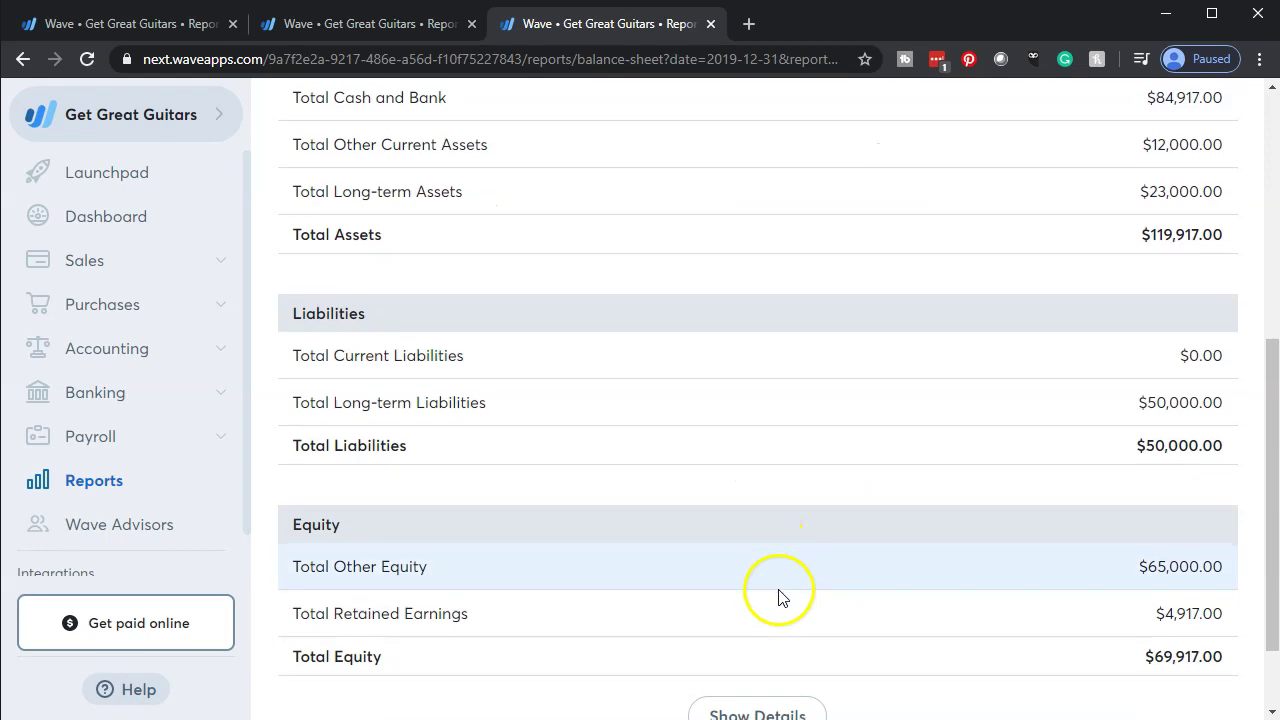
left_click(766, 603)
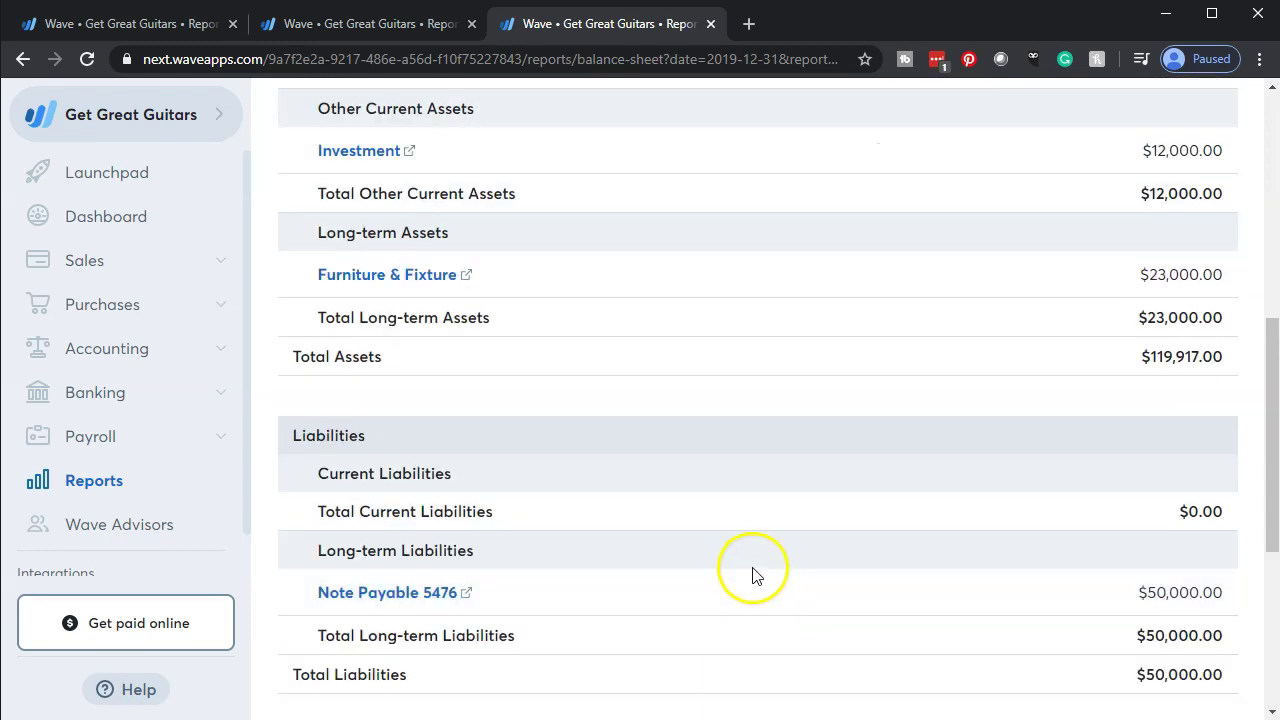
scroll(750, 574, "up", 6)
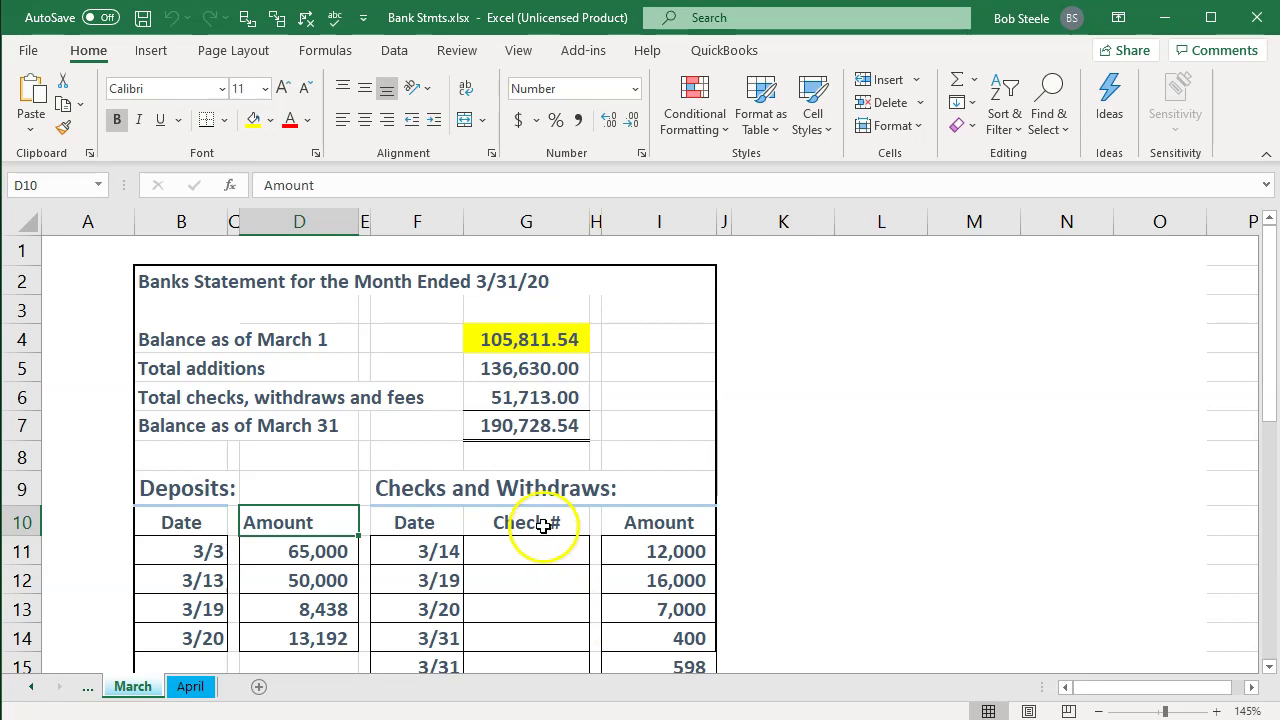
Review the March statement's deposits and withdrawals by selecting B11:I17
left_click(543, 528)
scroll(541, 515, "down", 1)
scroll(541, 515, "down", 1)
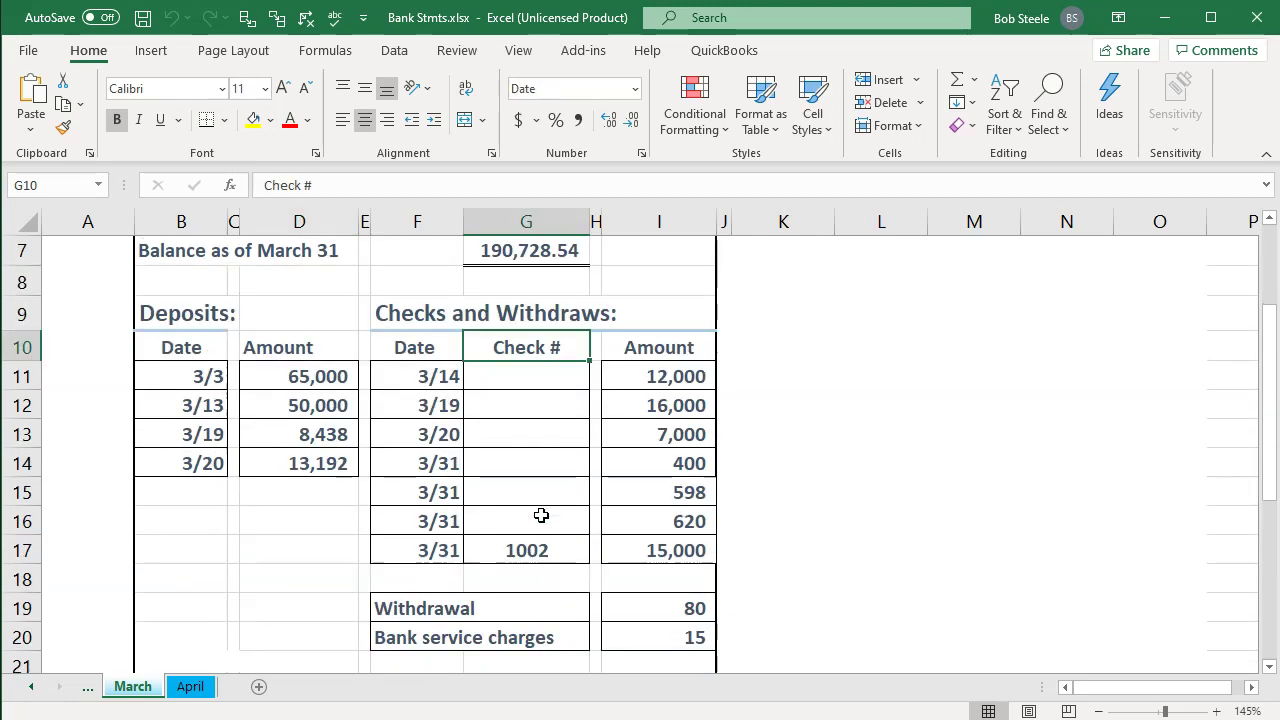
left_click_drag(204, 378, 655, 545)
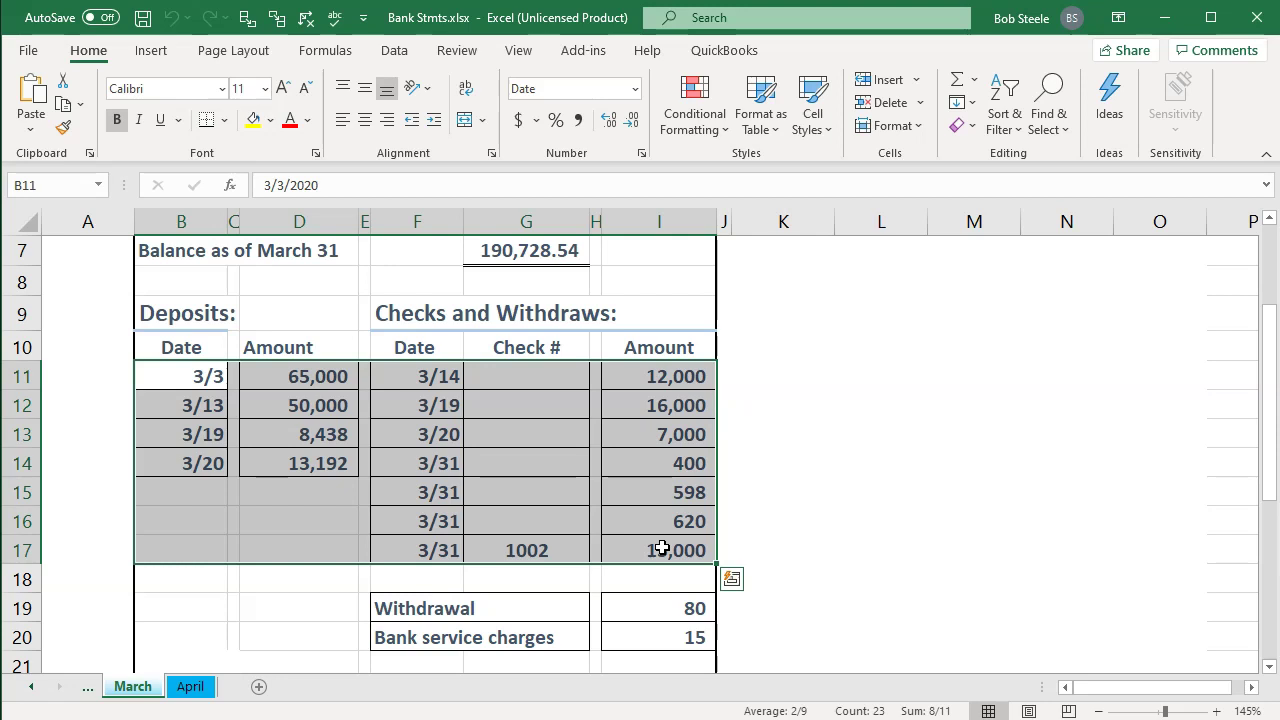
Inspect the total additions formula in cell G5
scroll(662, 548, "up", 2)
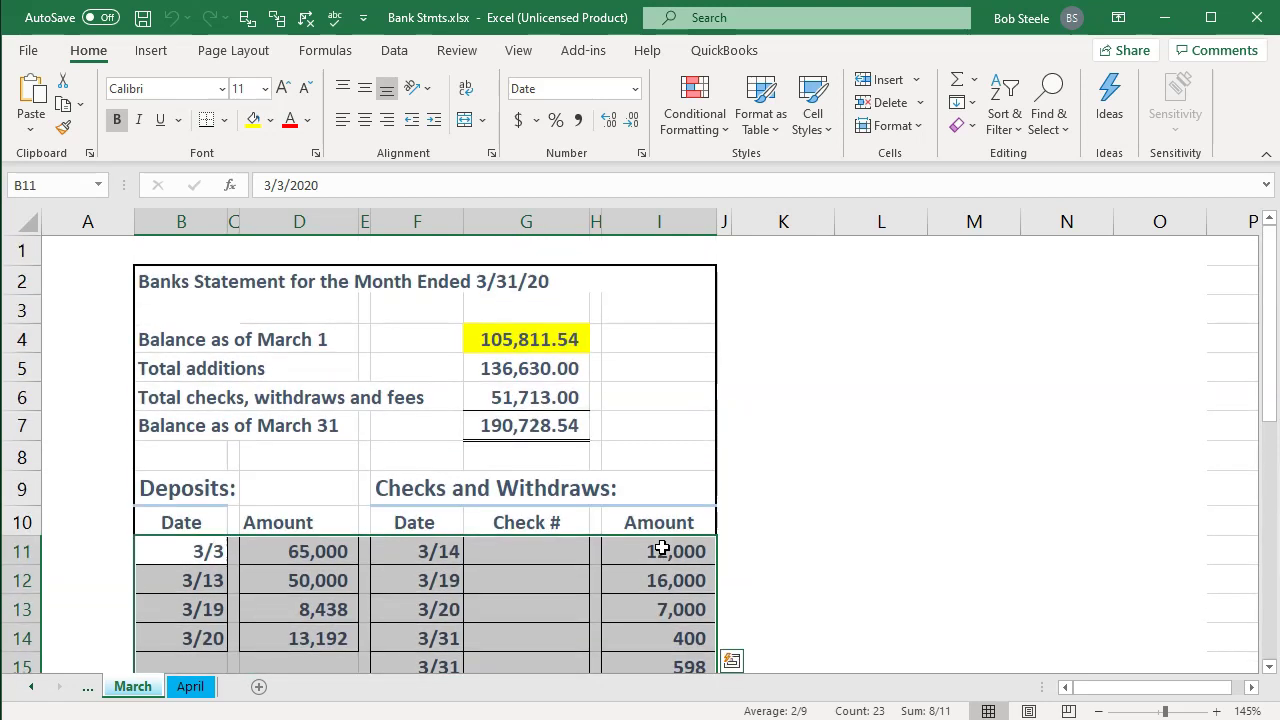
left_click(563, 366)
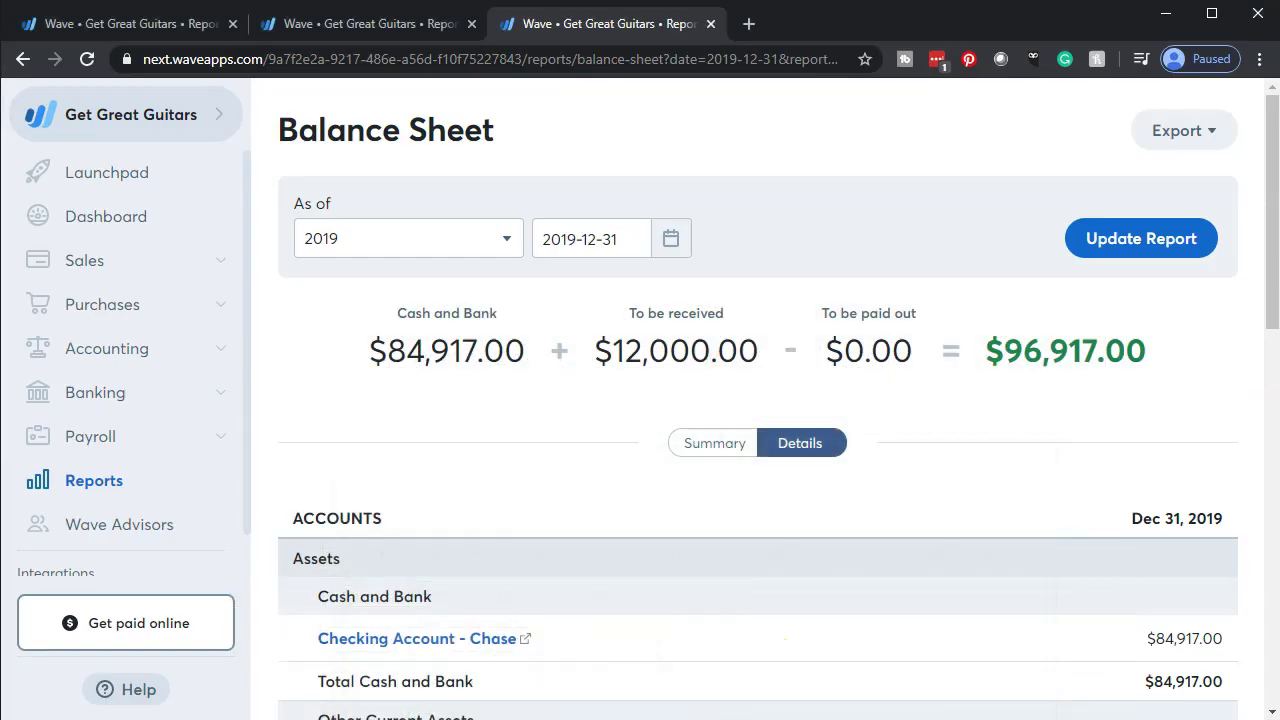
scroll(651, 556, "down", 1)
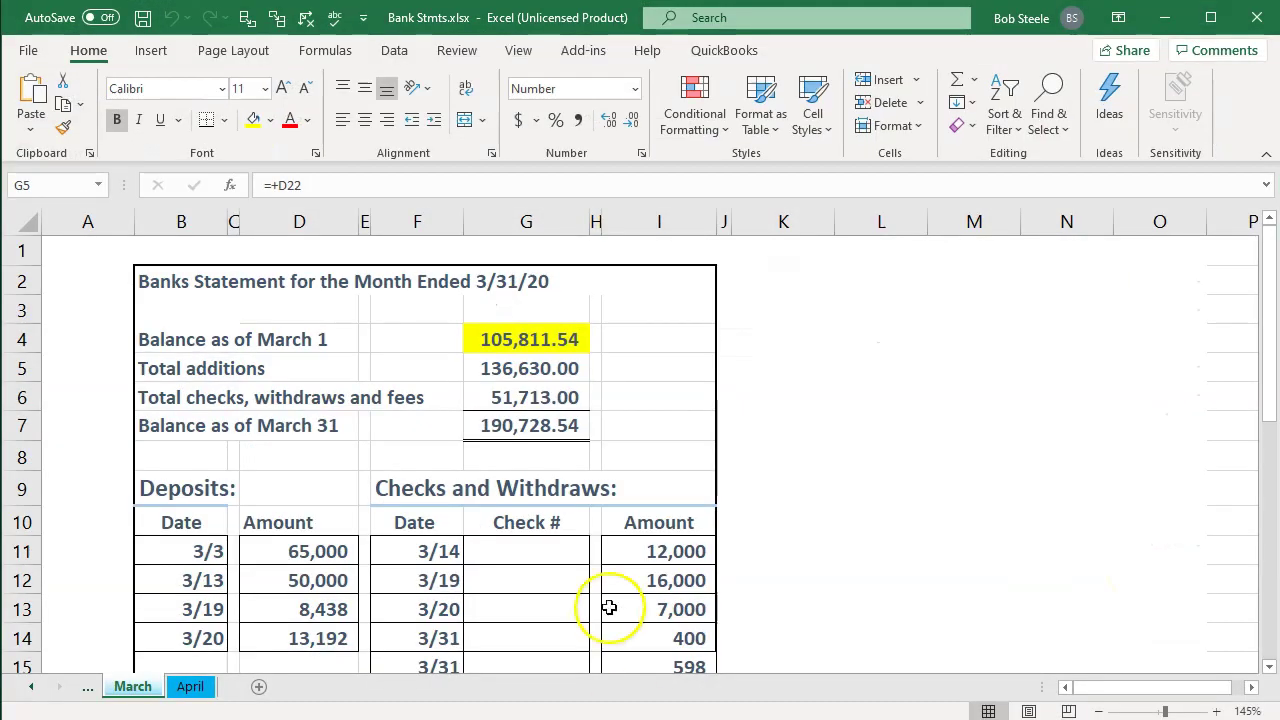
Verify G7's formula =+G4+G5-G6 gives 190,728.54, then minimize Excel
left_click(529, 425)
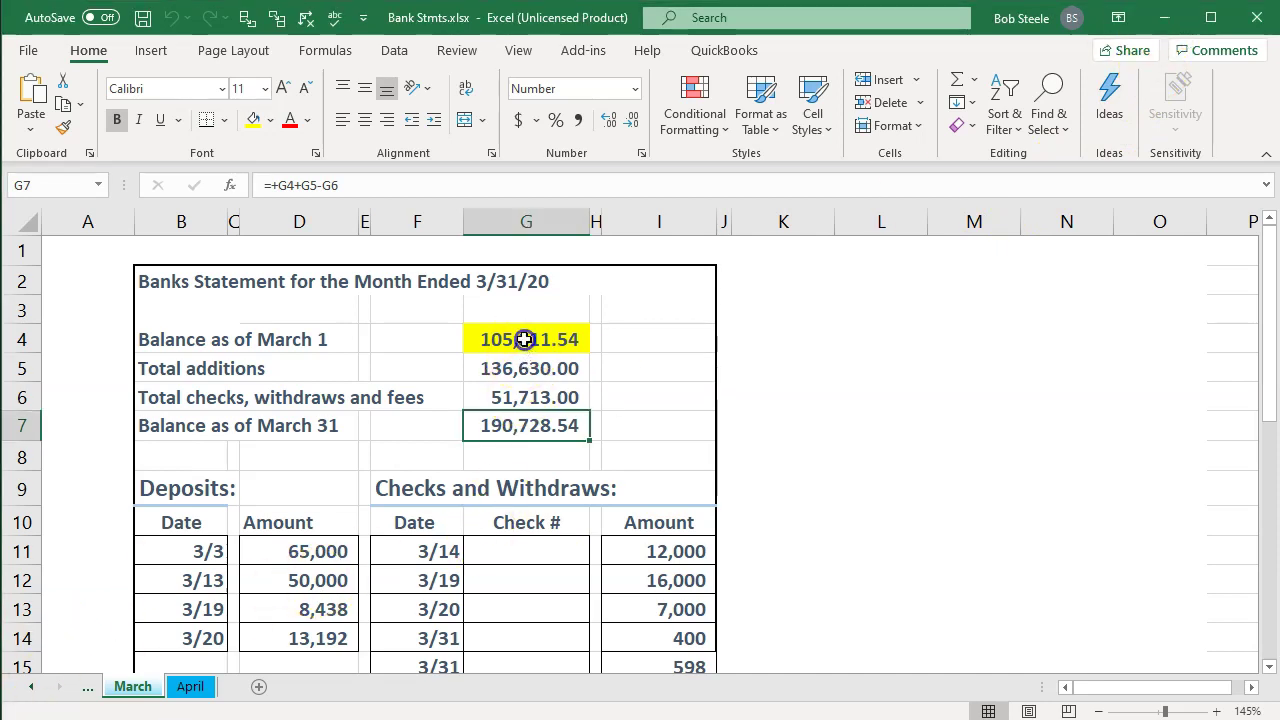
key("F2")
key("Return")
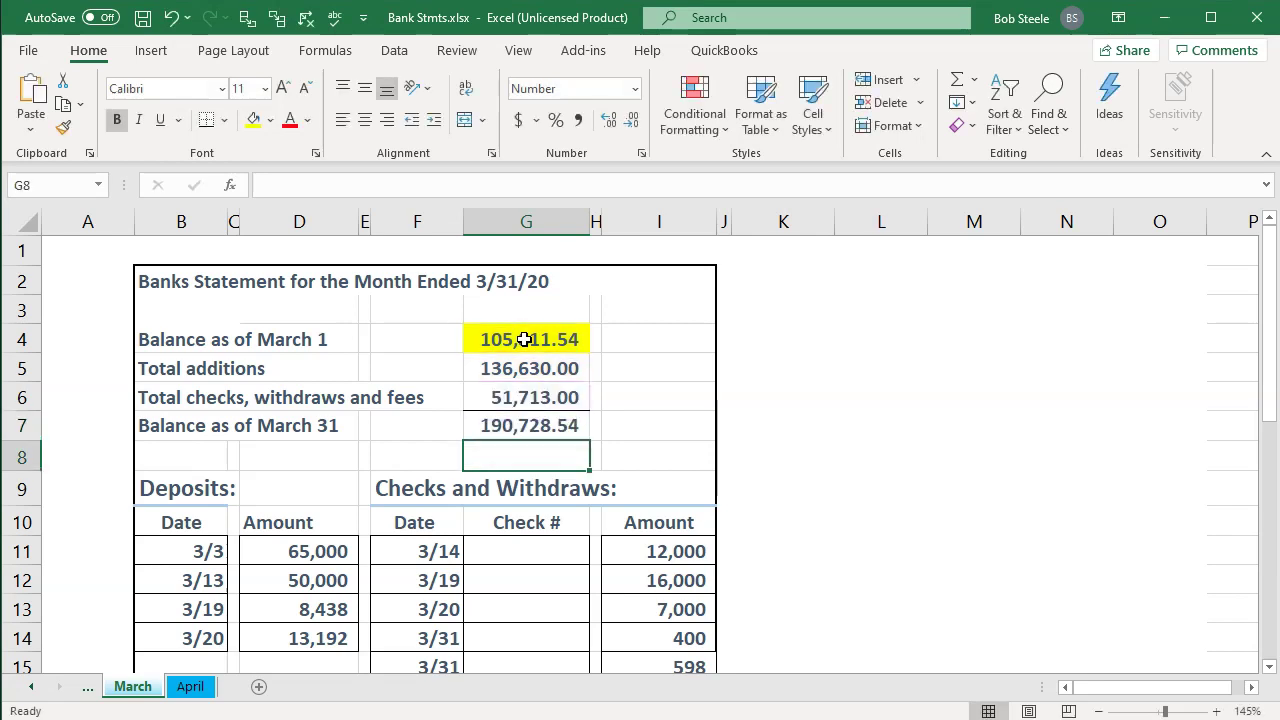
left_click(1165, 18)
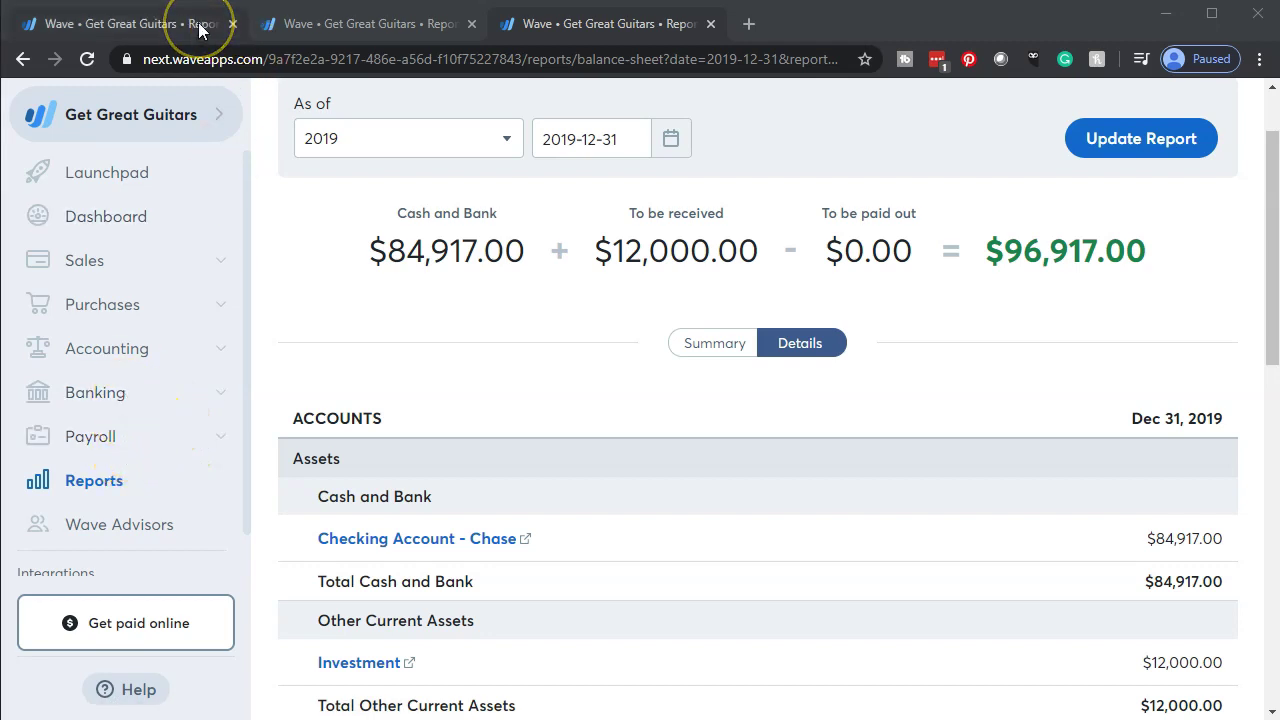
Go through Accounting to the Transactions page, where all accounts total $84,917.00
left_click(105, 23)
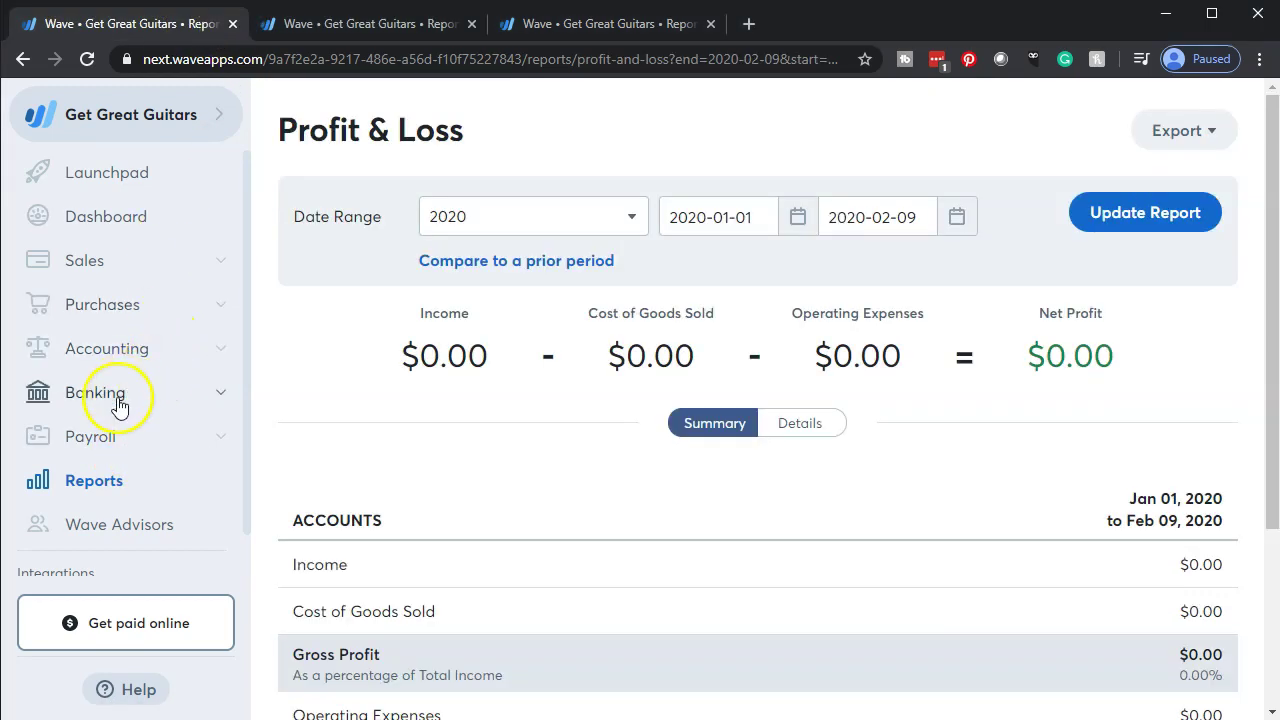
left_click(117, 352)
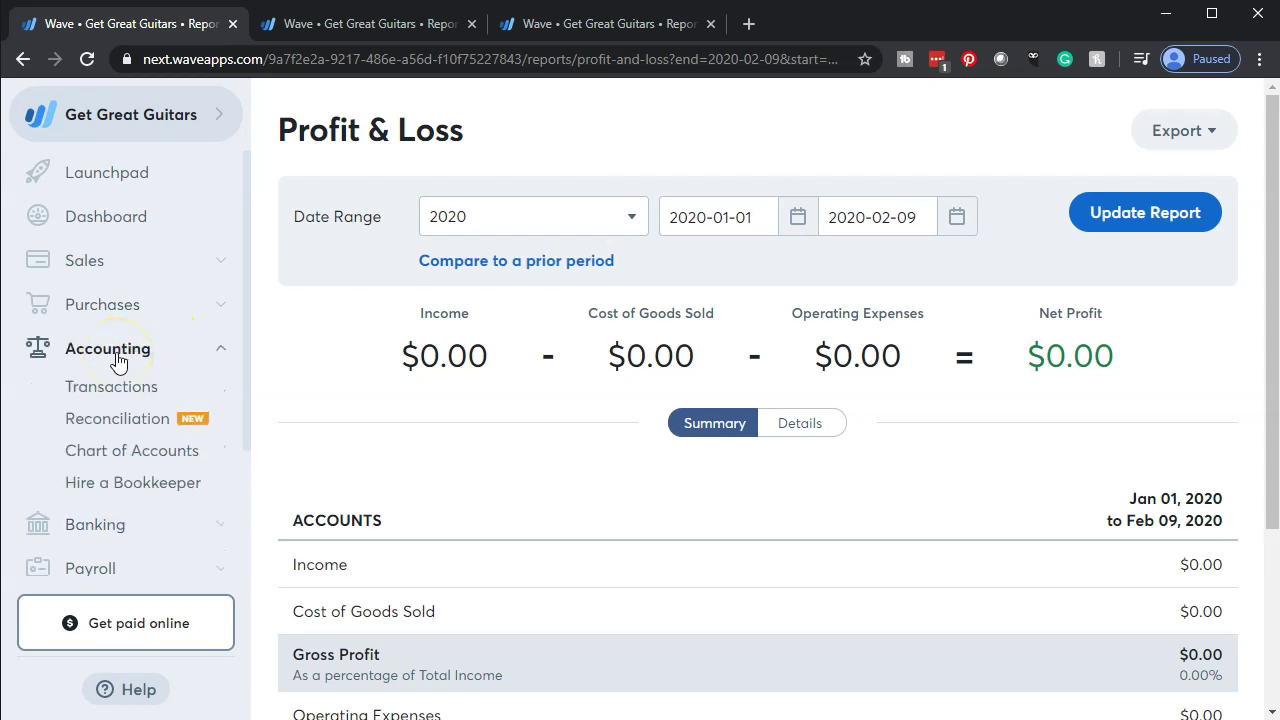
left_click(117, 422)
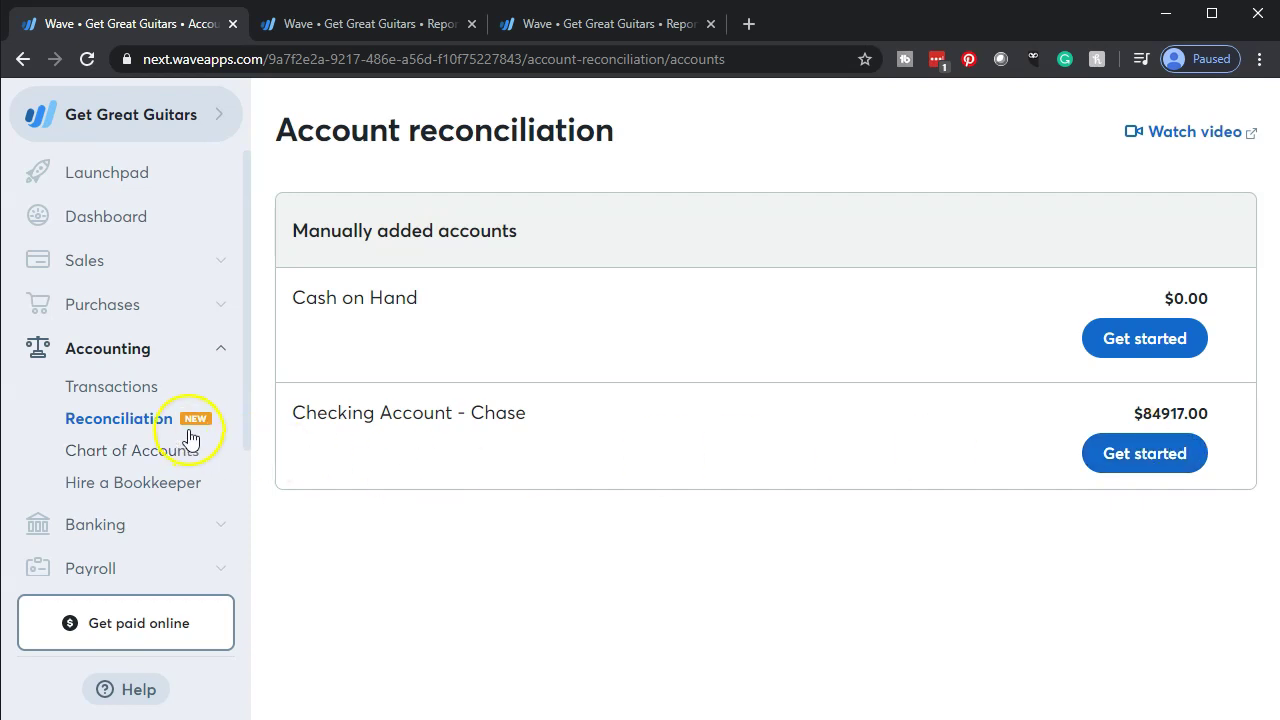
left_click(132, 396)
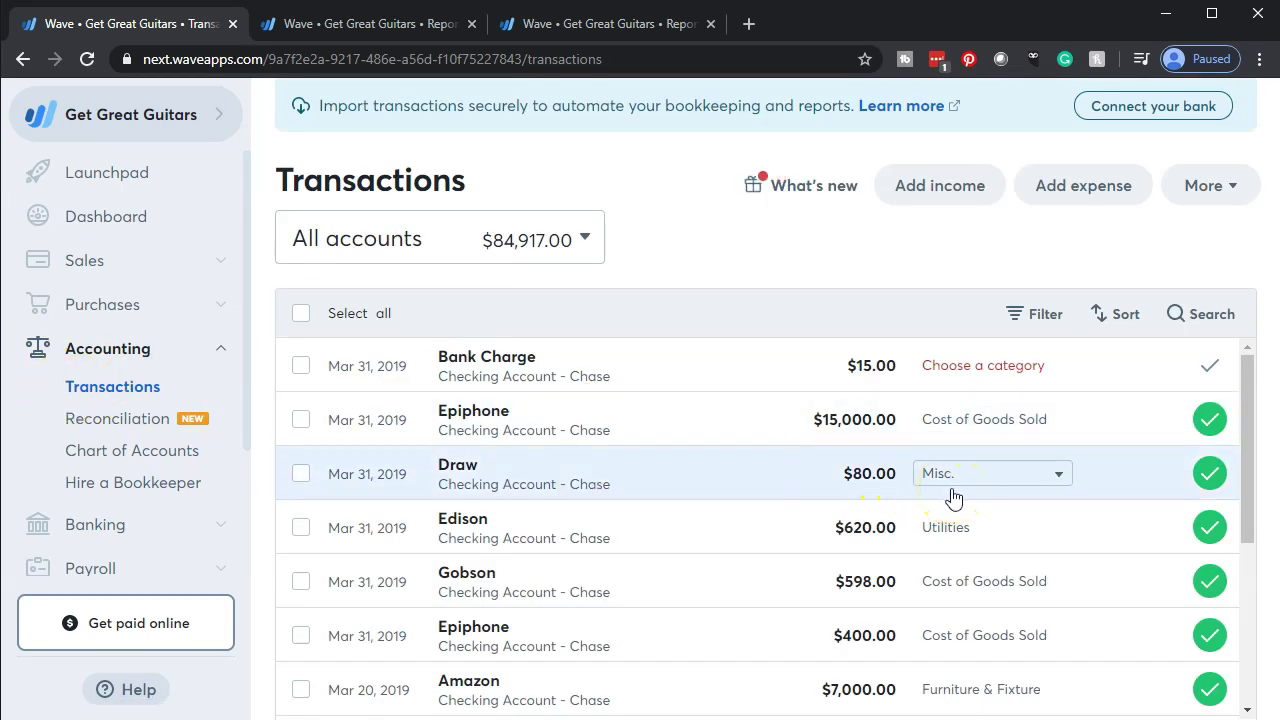
Look over the March 31 Chase checking transactions in Wave
left_click(717, 408)
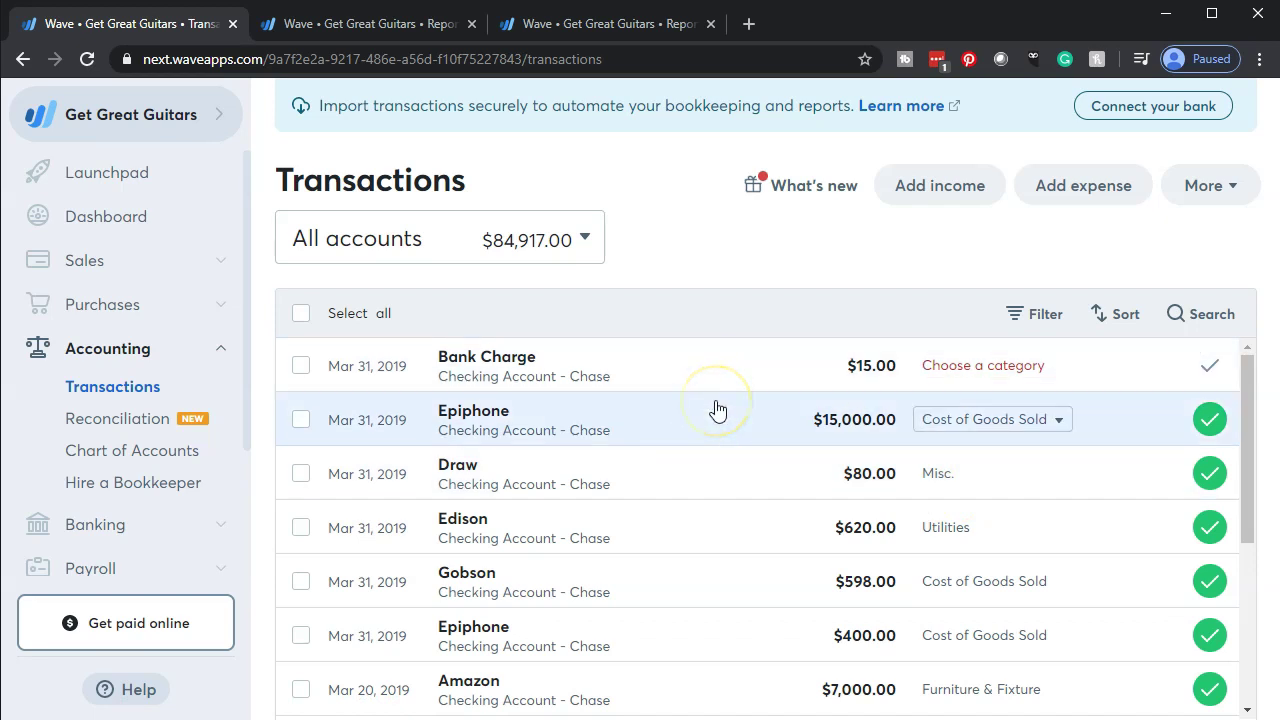
scroll(717, 408, "down", 3)
scroll(717, 408, "up", 4)
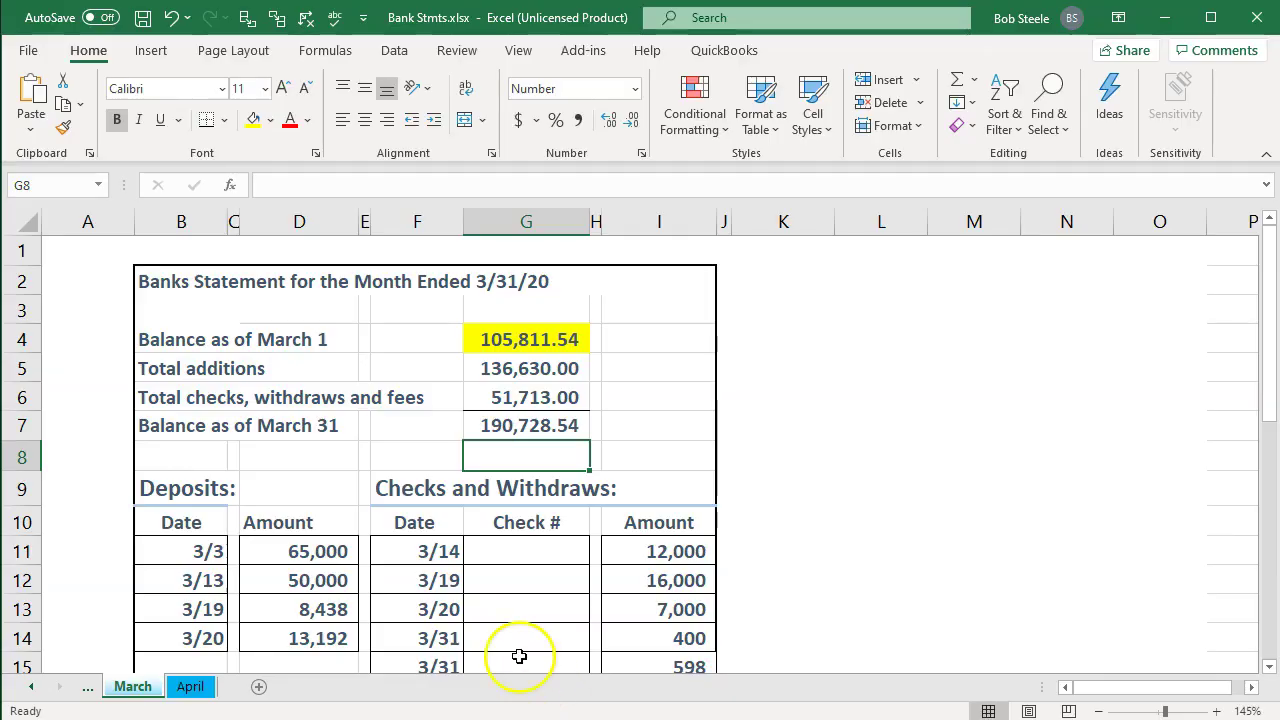
Back in Excel, select the March deposits and withdrawals in B11:I20
left_click(526, 676)
scroll(128, 252, "down", 2)
left_click_drag(181, 376, 639, 628)
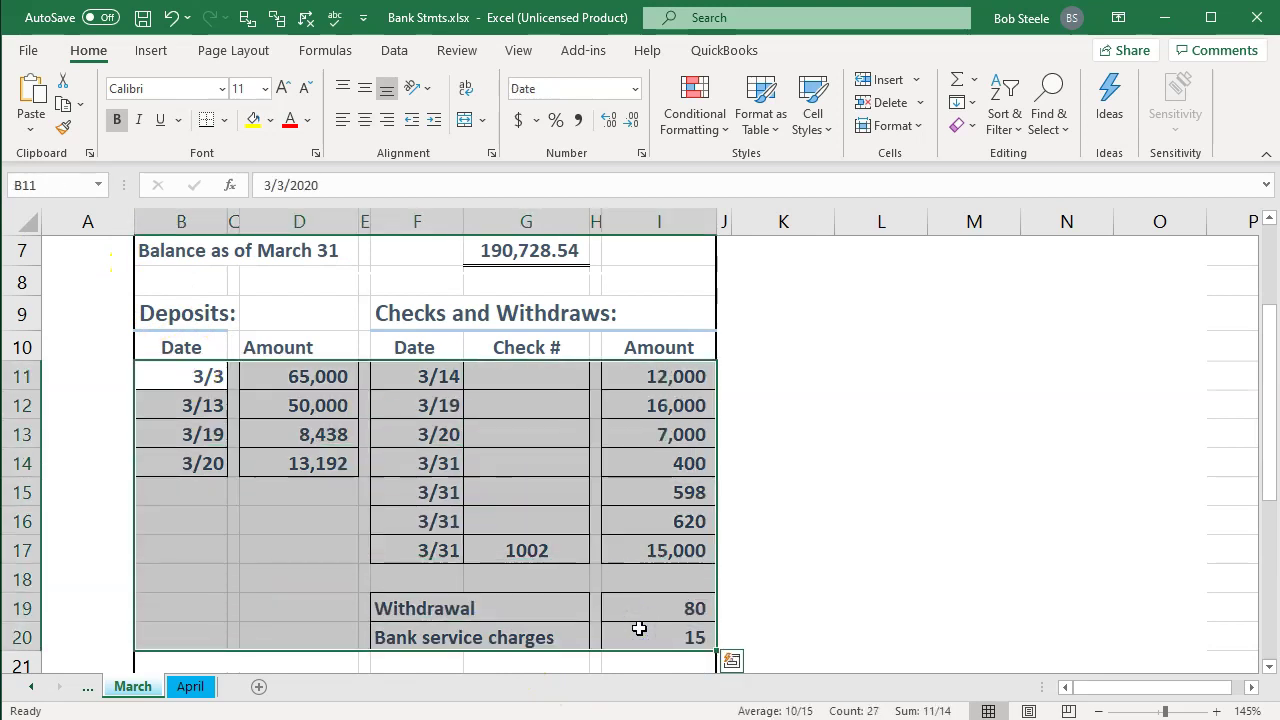
left_click(217, 377)
scroll(249, 470, "up", 2)
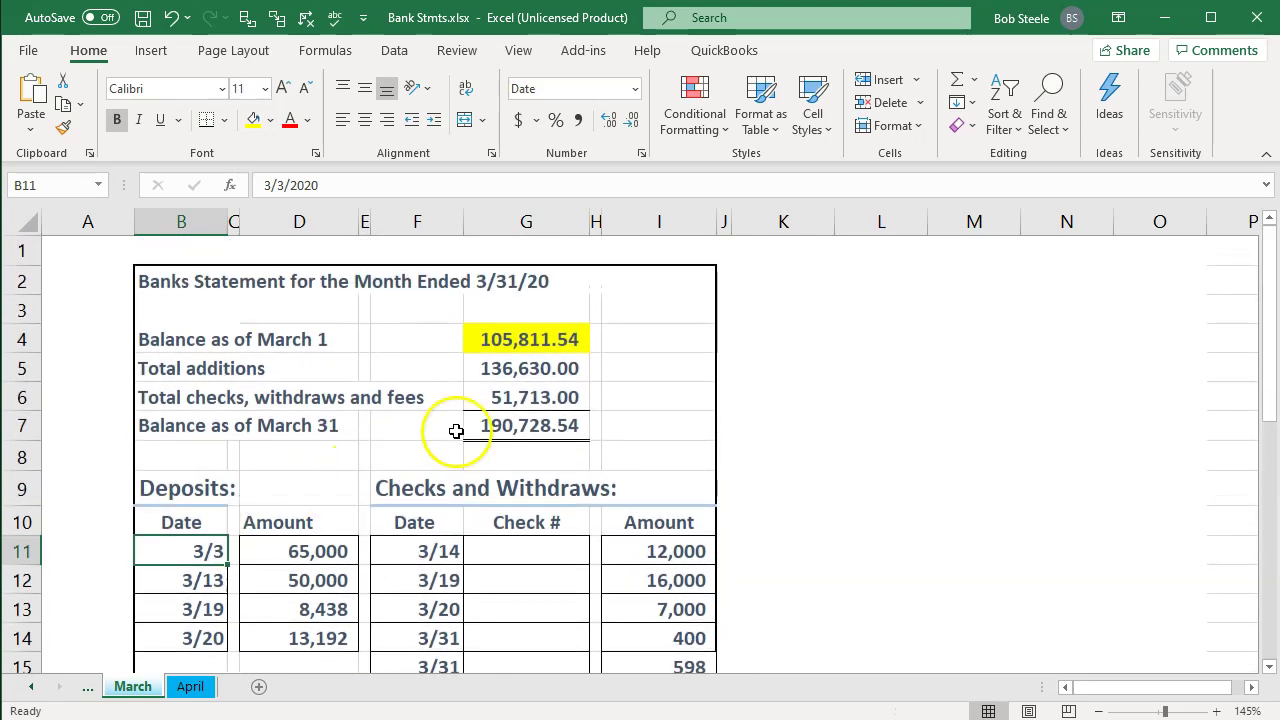
left_click(536, 345)
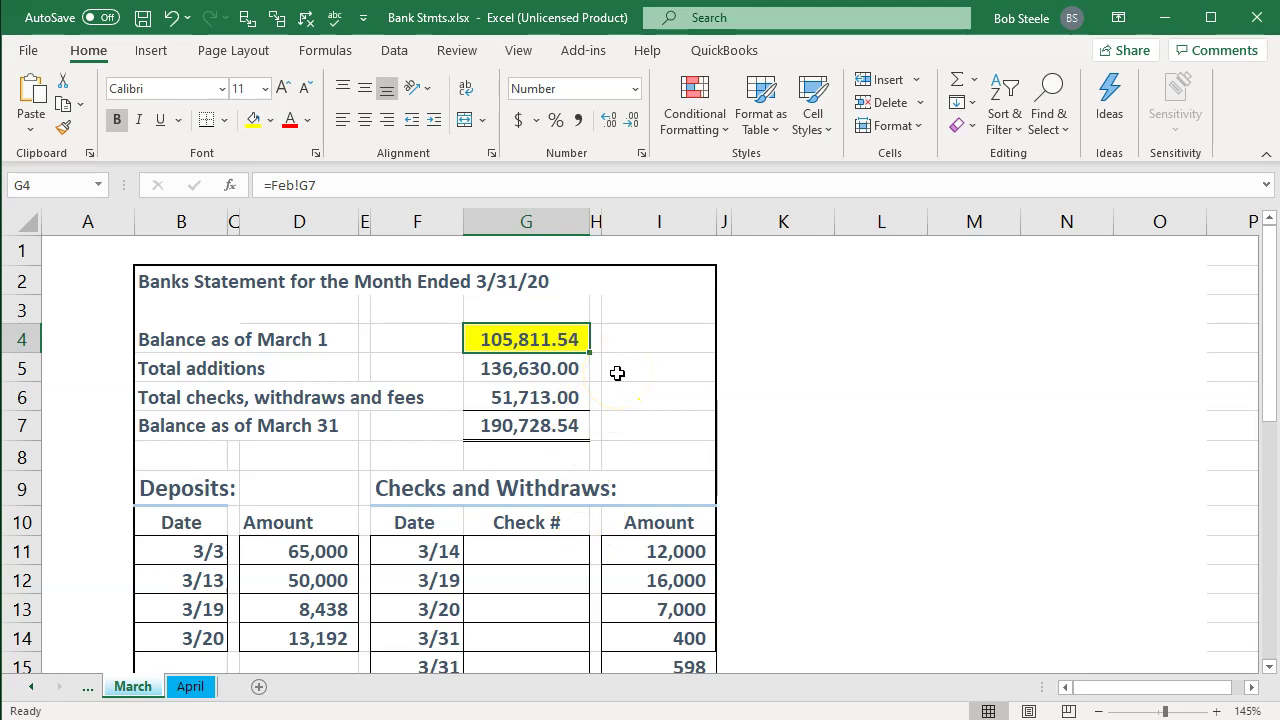
Confirm G4's 105,811.54 March 1 balance comes from =Feb!G7, then minimize Excel
left_click(618, 340)
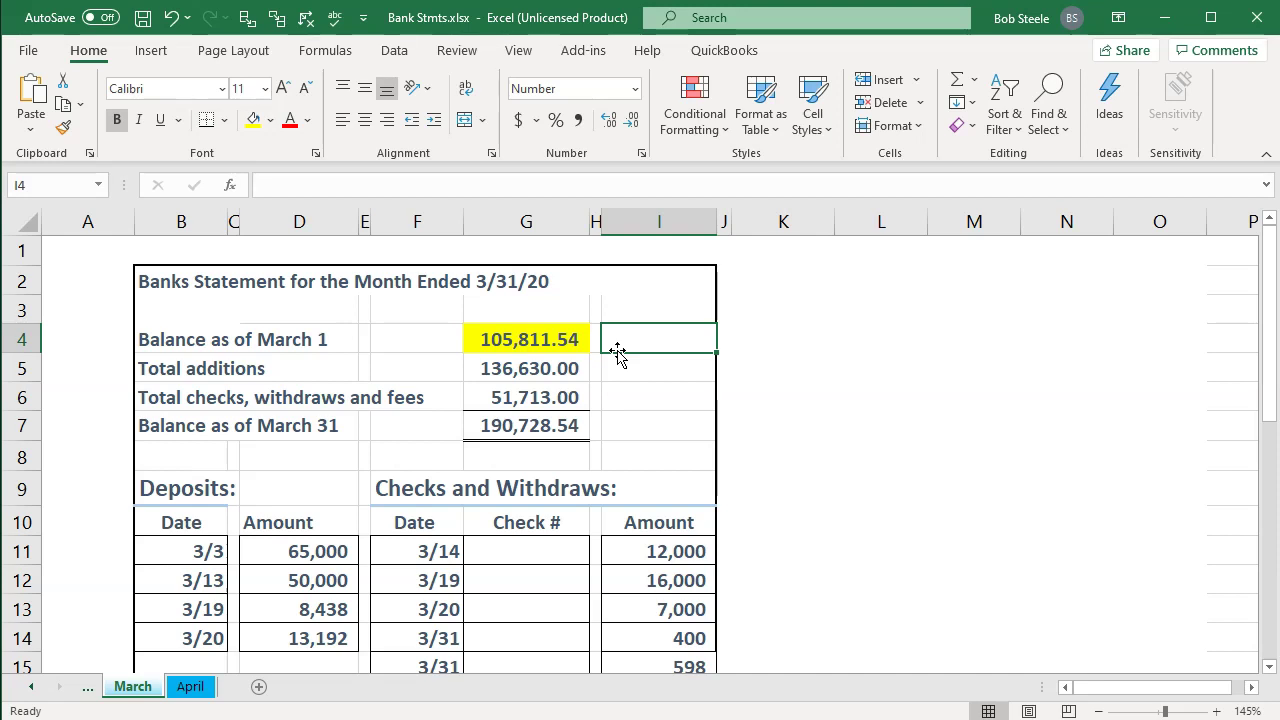
left_click(561, 352)
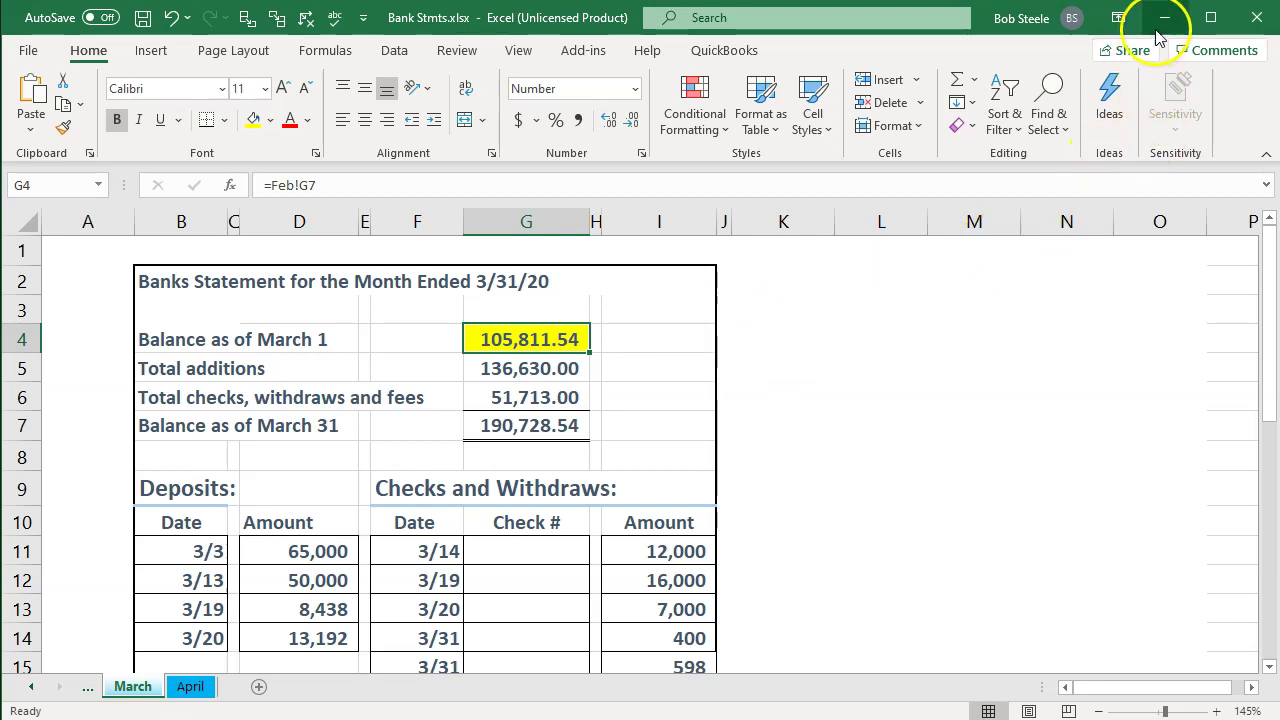
left_click(645, 333)
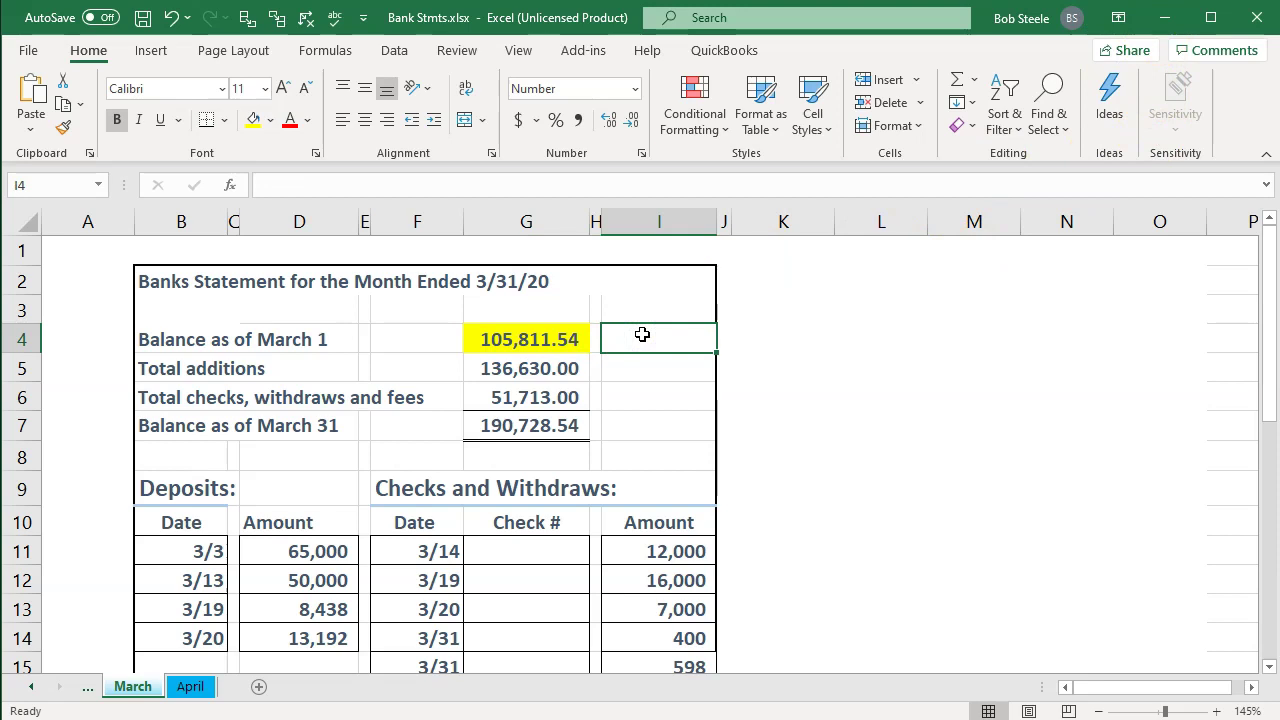
left_click(1163, 19)
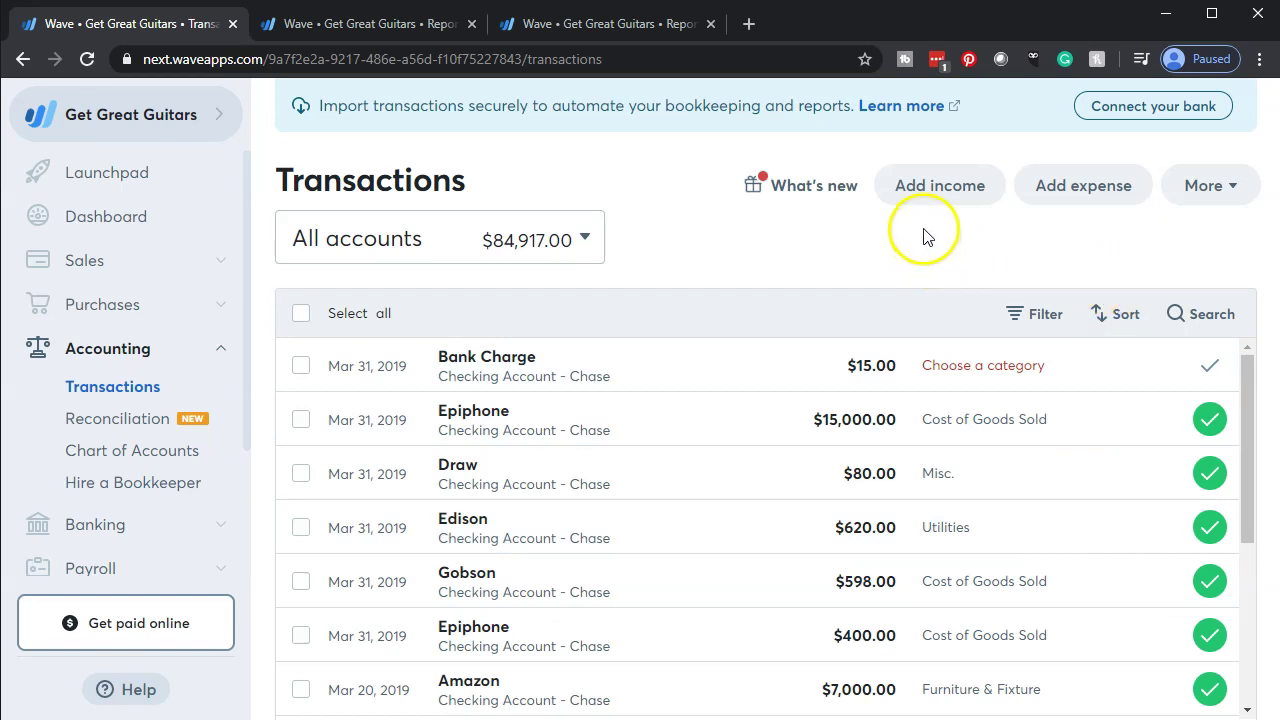
Add a new journal transaction from the Transactions page's More menu
left_click(1230, 197)
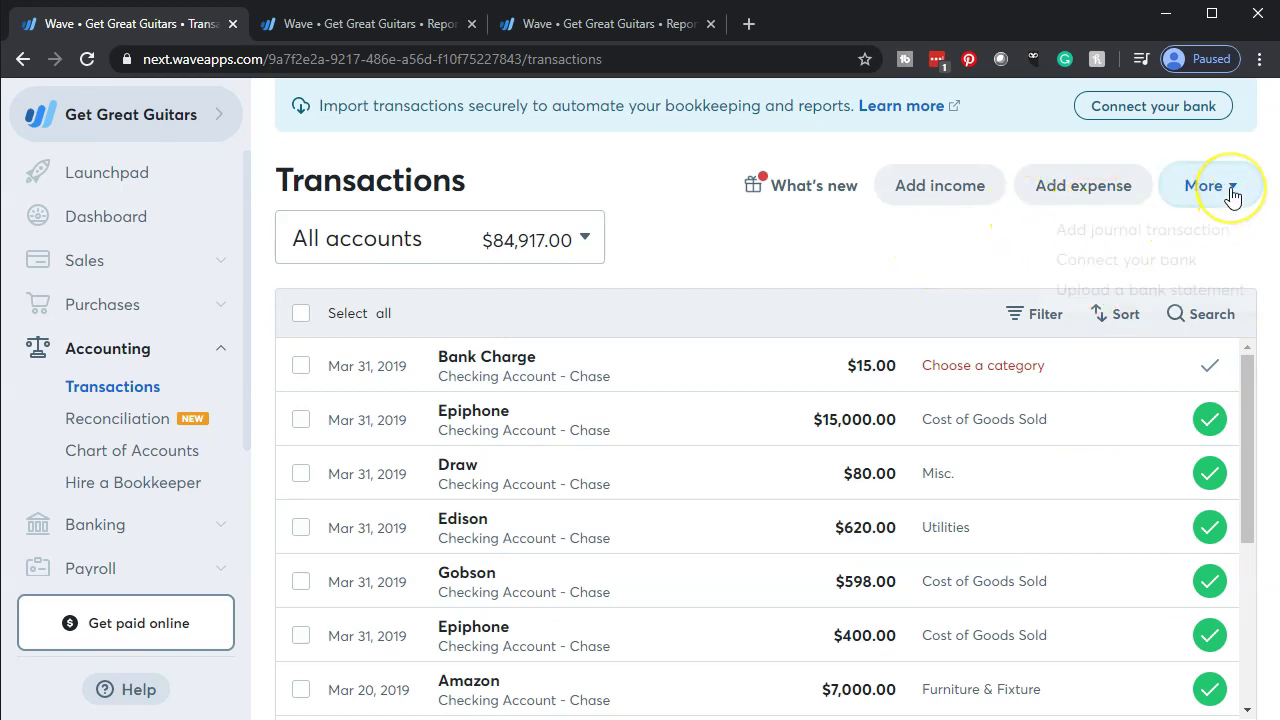
left_click(1215, 248)
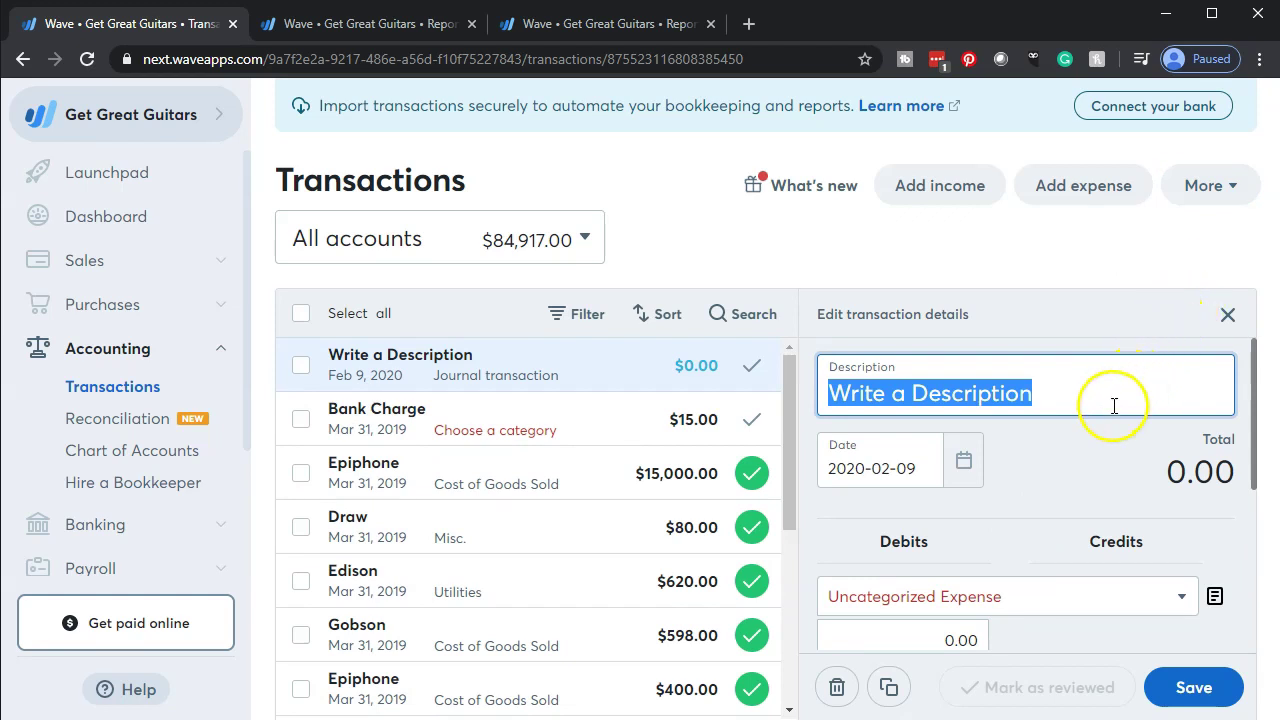
Enter 'Beginning Balance' as the journal entry description
type("Be")
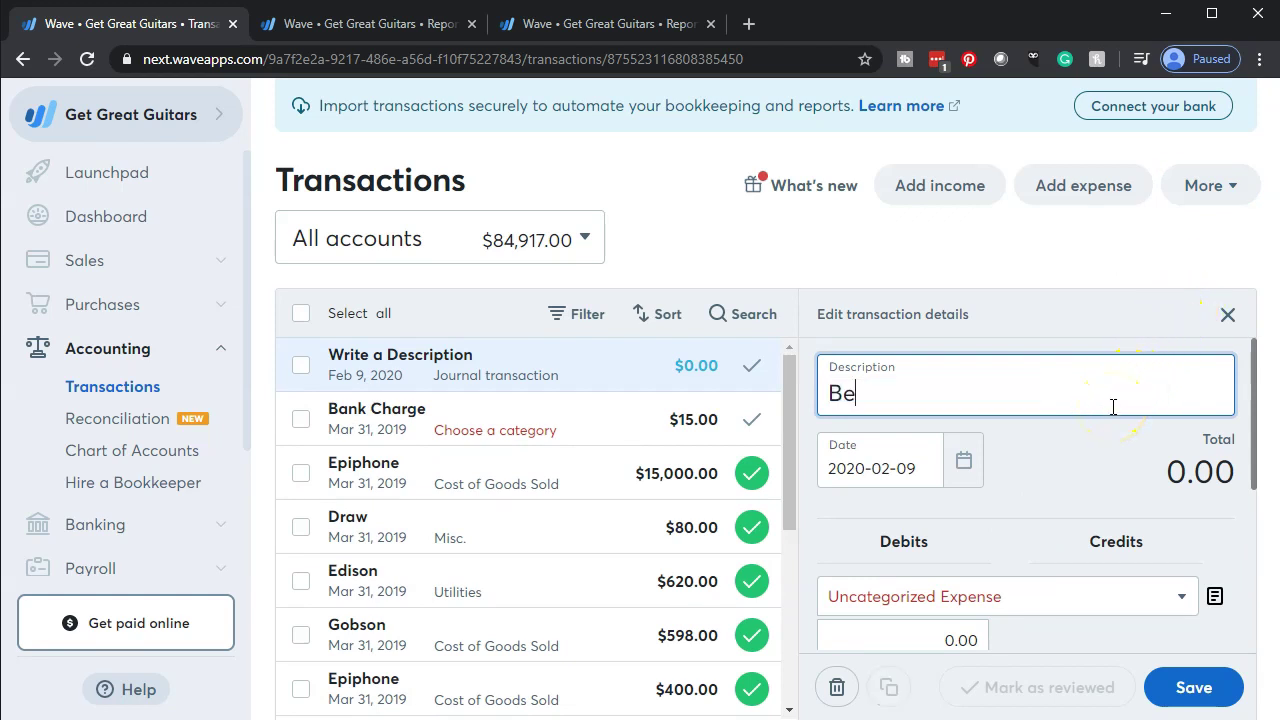
type("ginning Balance")
scroll(1113, 407, "down", 1)
left_click(1099, 432)
scroll(1099, 432, "up", 1)
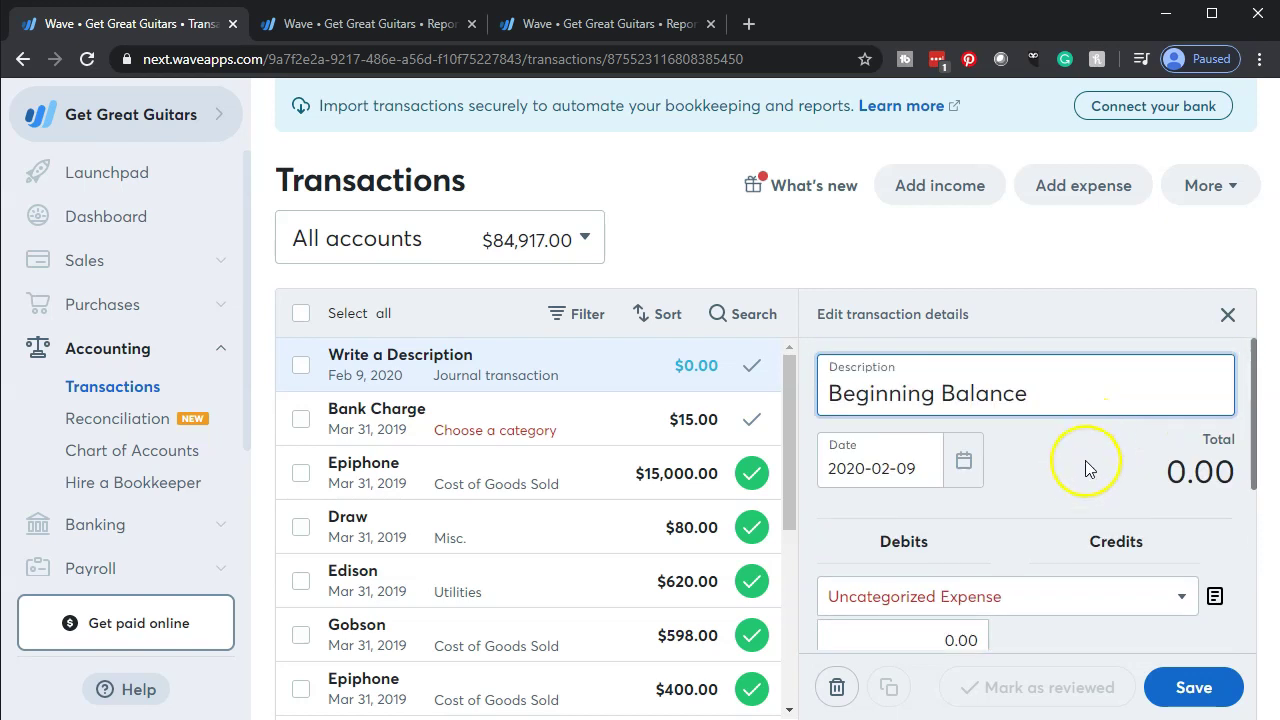
Set the entry date to 2019-03-01 in the calendar
left_click(965, 468)
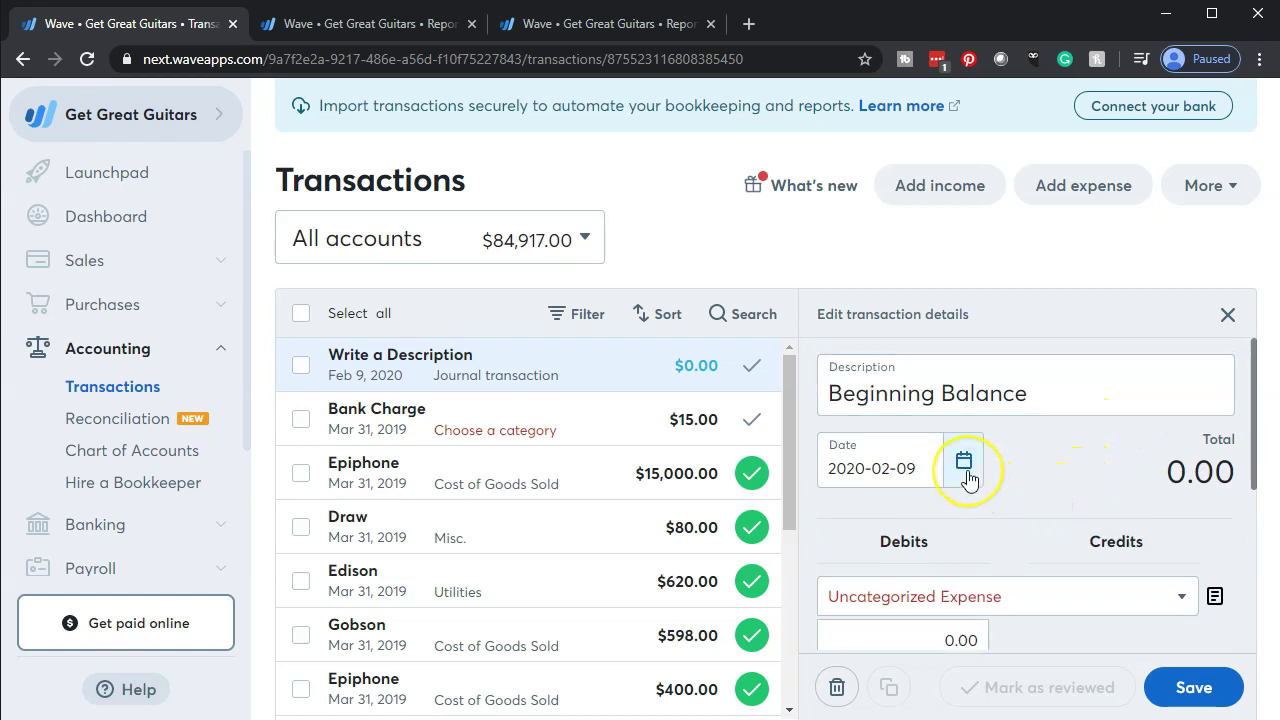
left_click(851, 533)
left_click(852, 534)
left_click(851, 534)
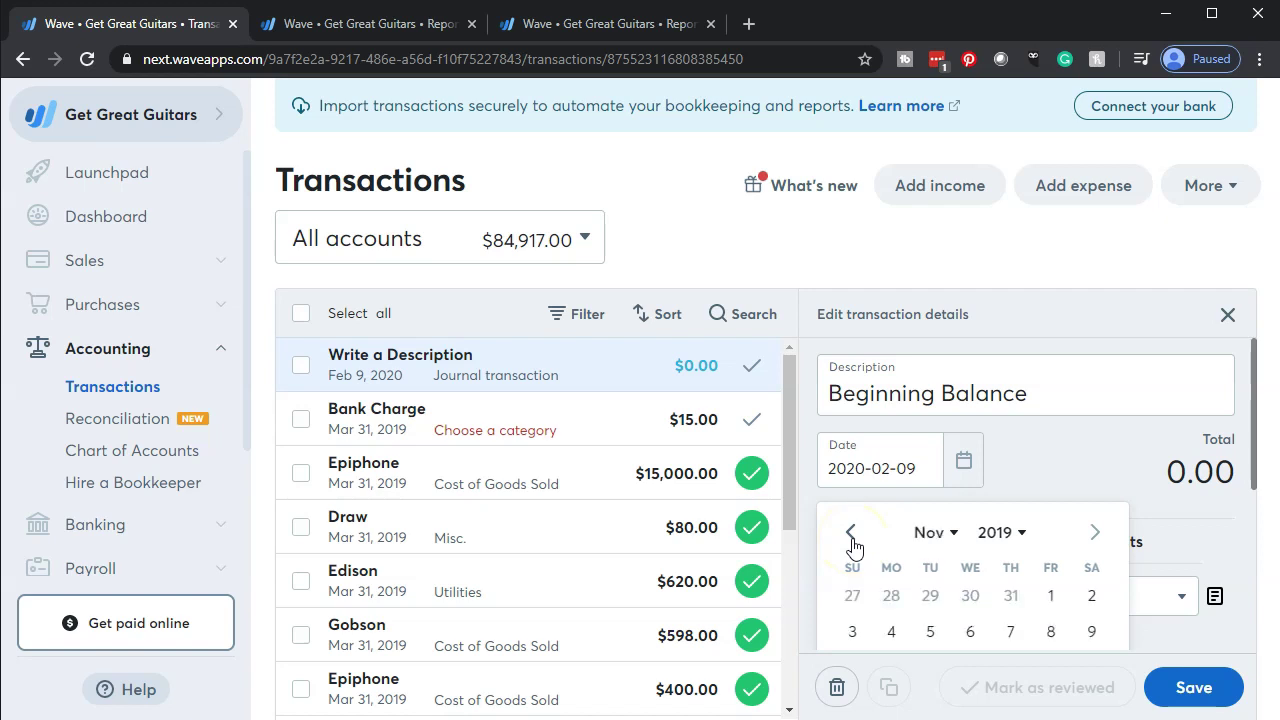
left_click(851, 534)
left_click(851, 534)
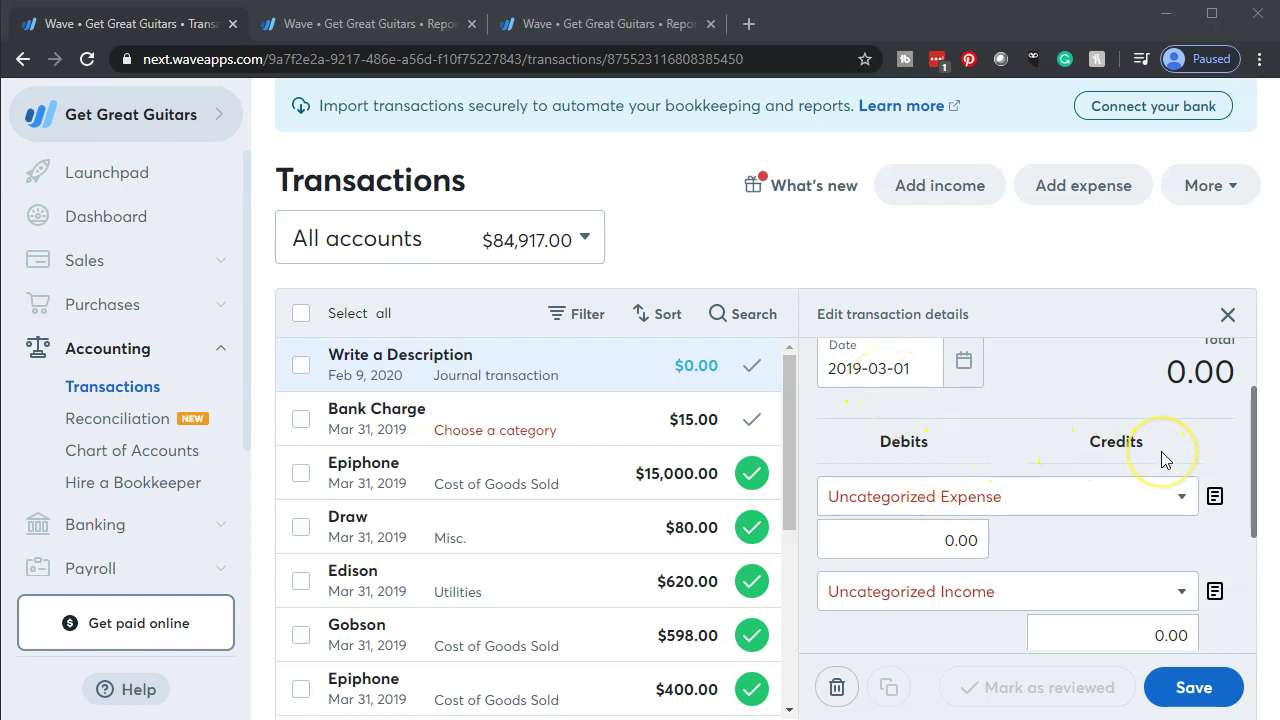
Debit Checking Account - Chase for 105811.54, cross-checking the Excel statement
scroll(1135, 522, "down", 1)
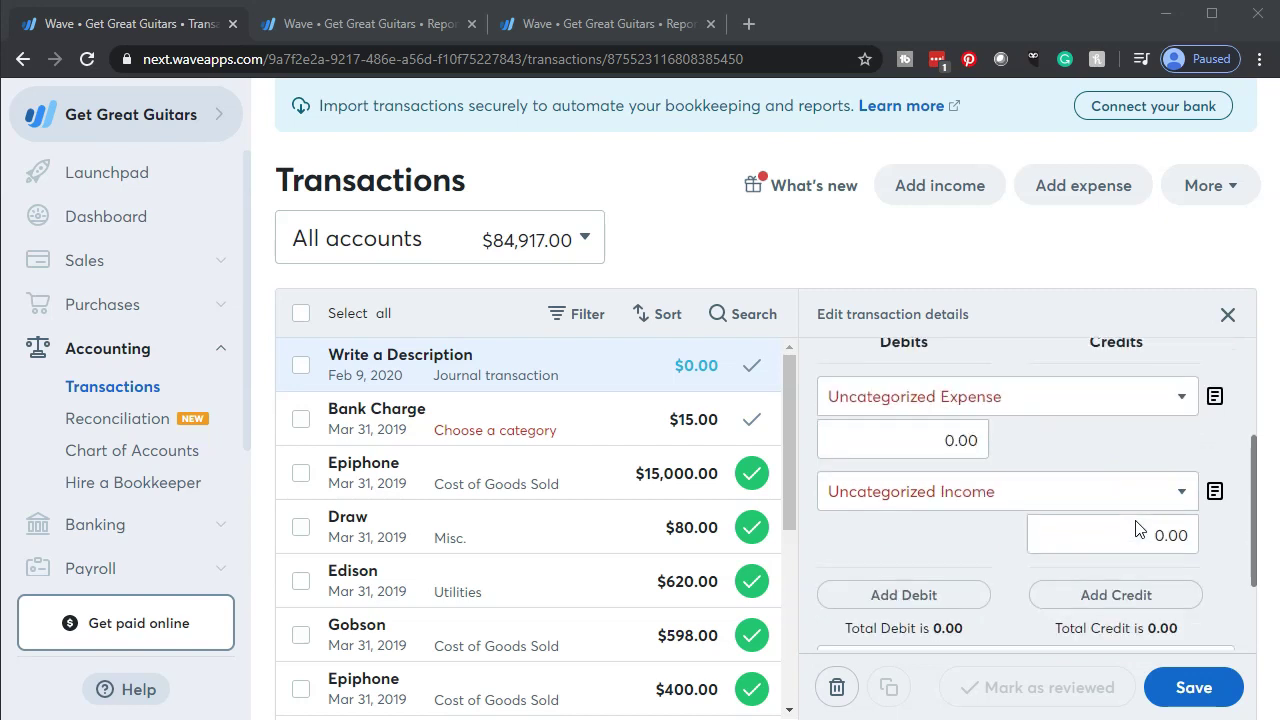
left_click(1188, 401)
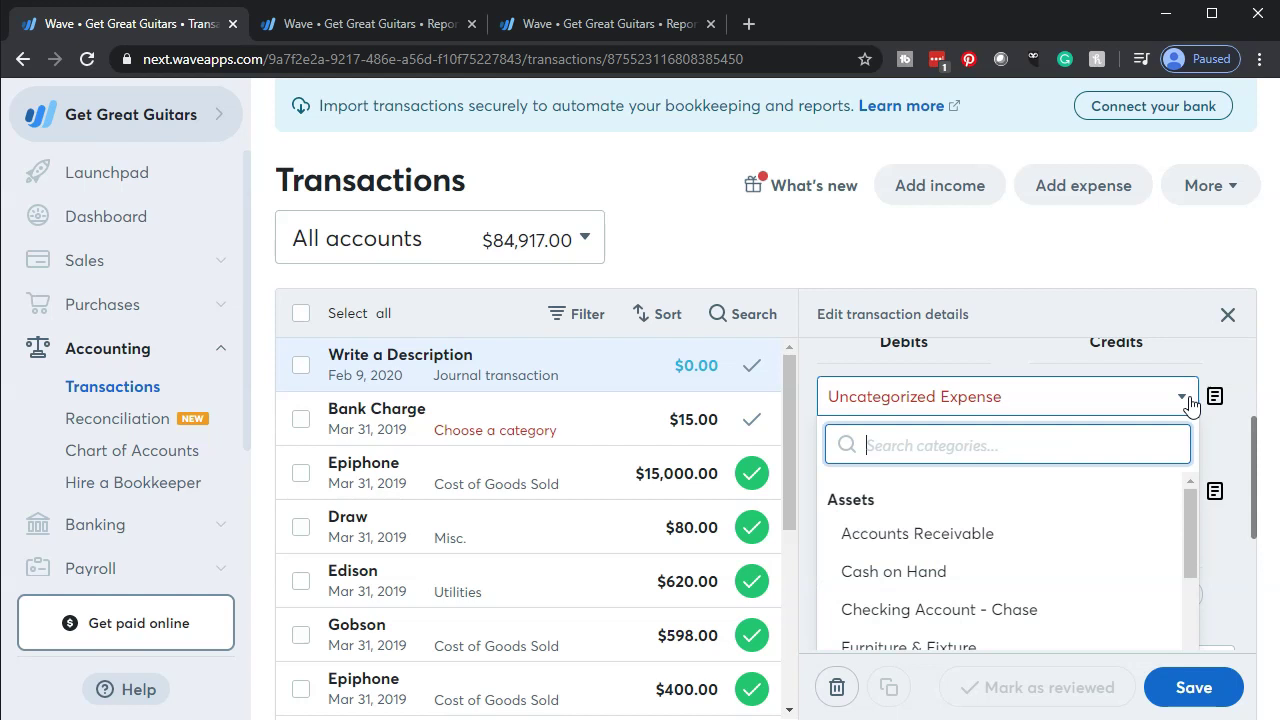
left_click(1063, 609)
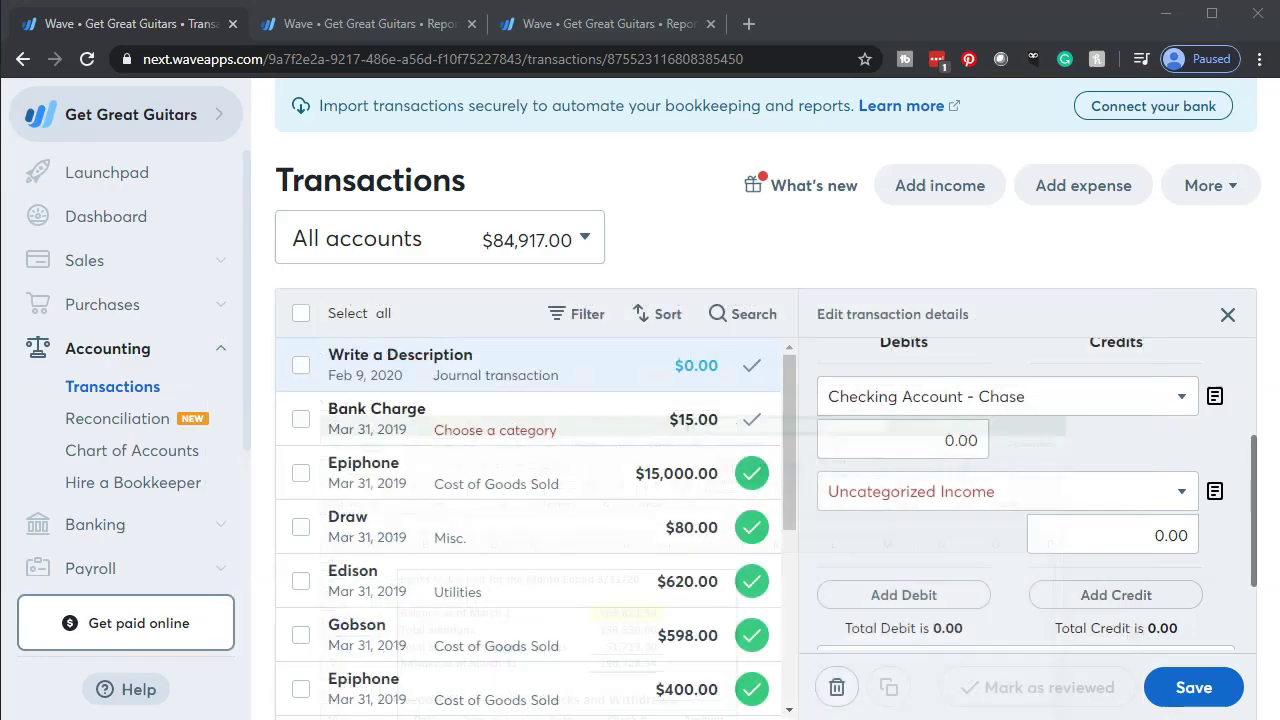
left_click(900, 441)
type("1")
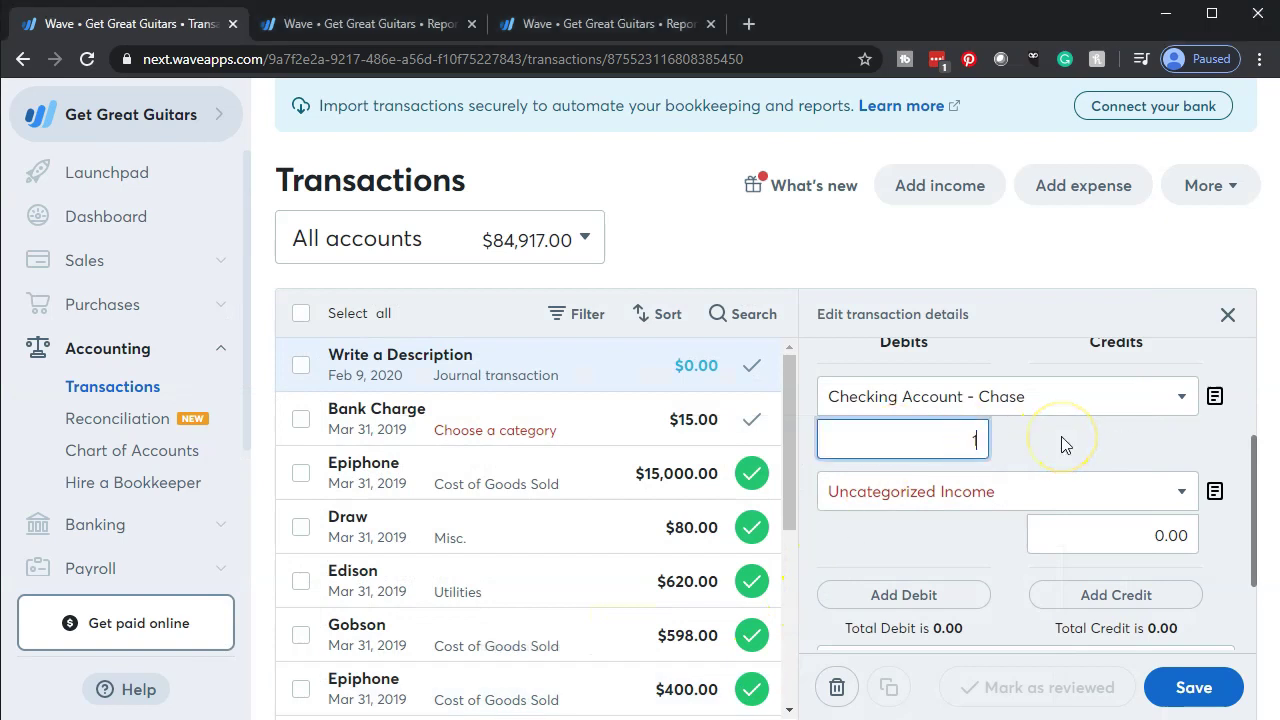
type("05811.54")
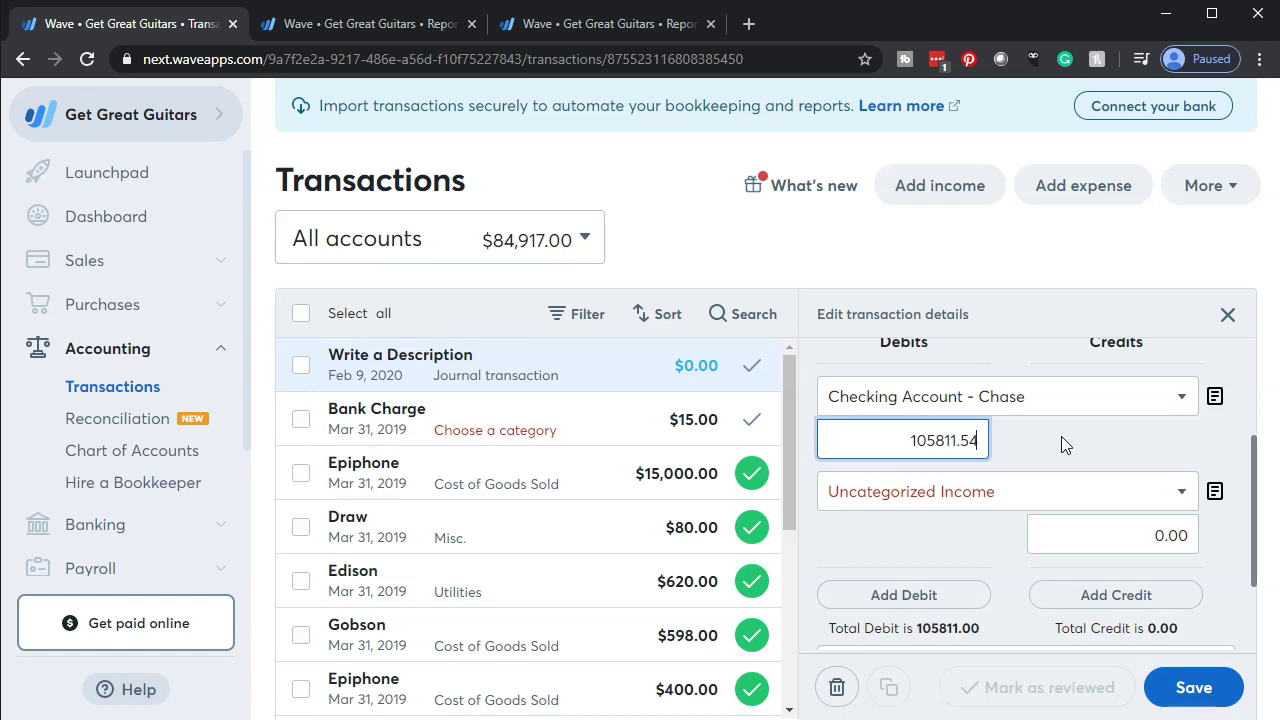
key("Tab")
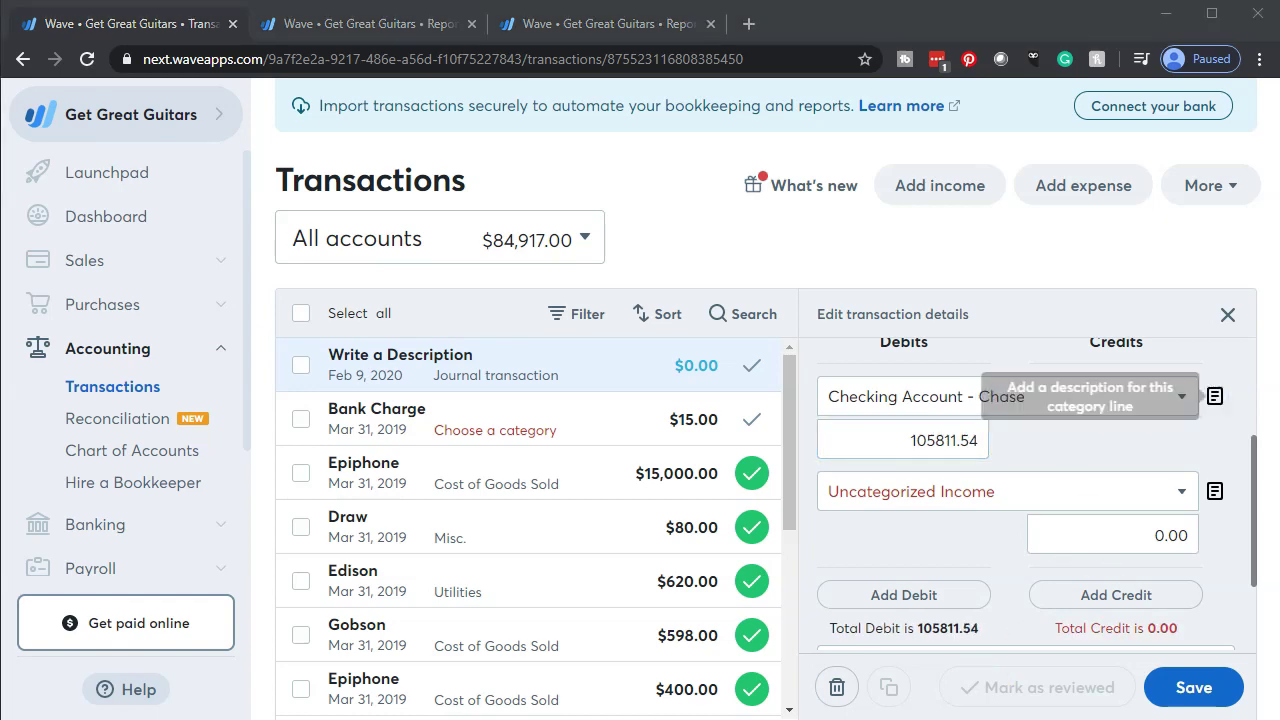
key("alt+Tab")
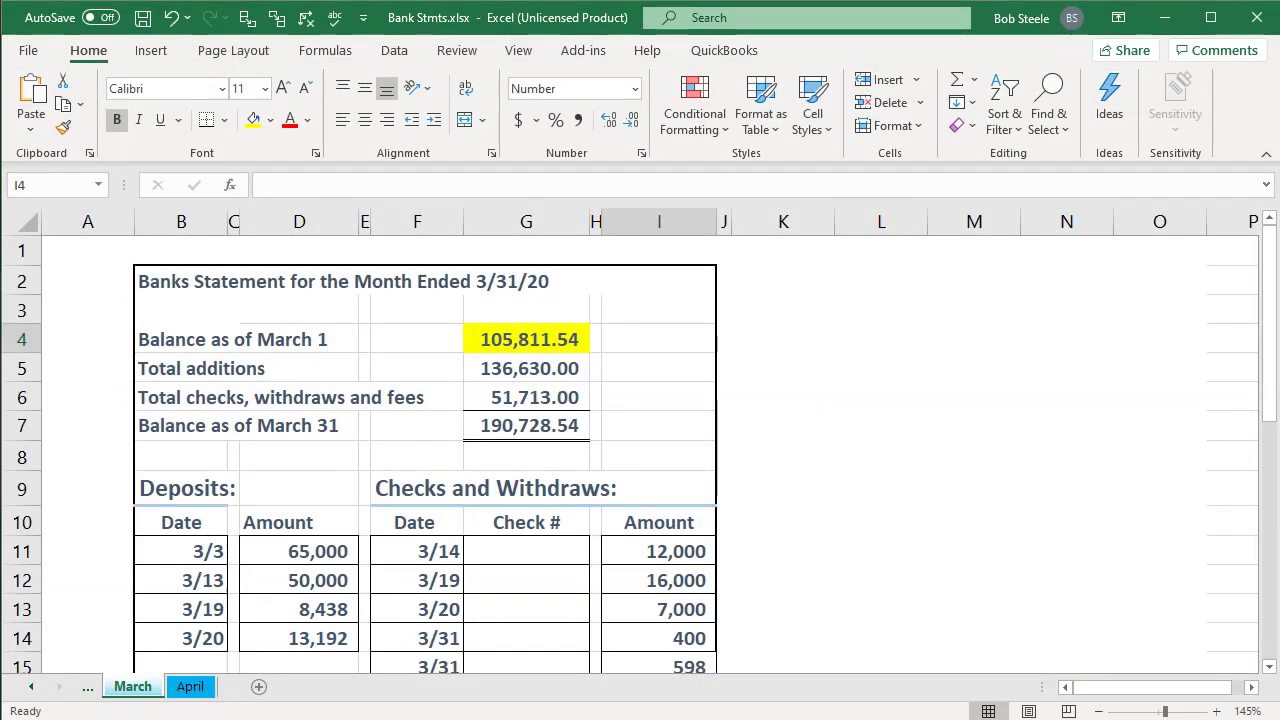
key("alt+Tab")
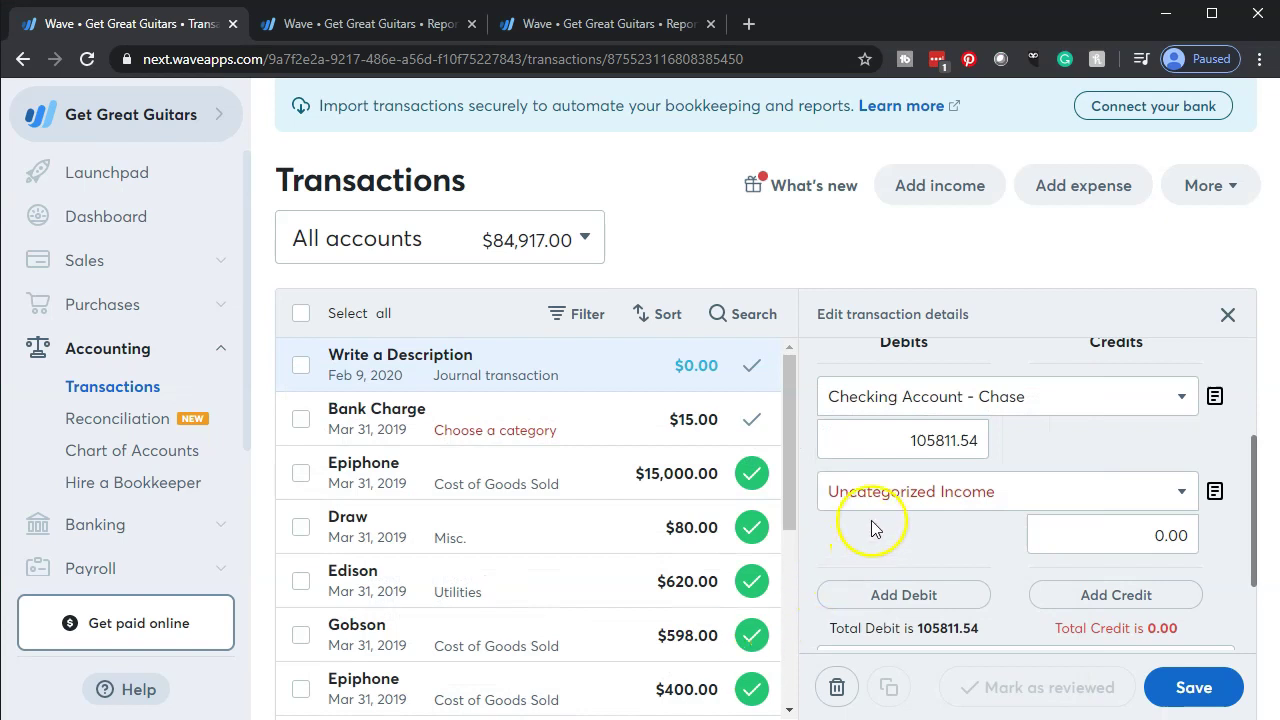
Choose Owner Investment / Drawings as the credit line's account
left_click(1028, 503)
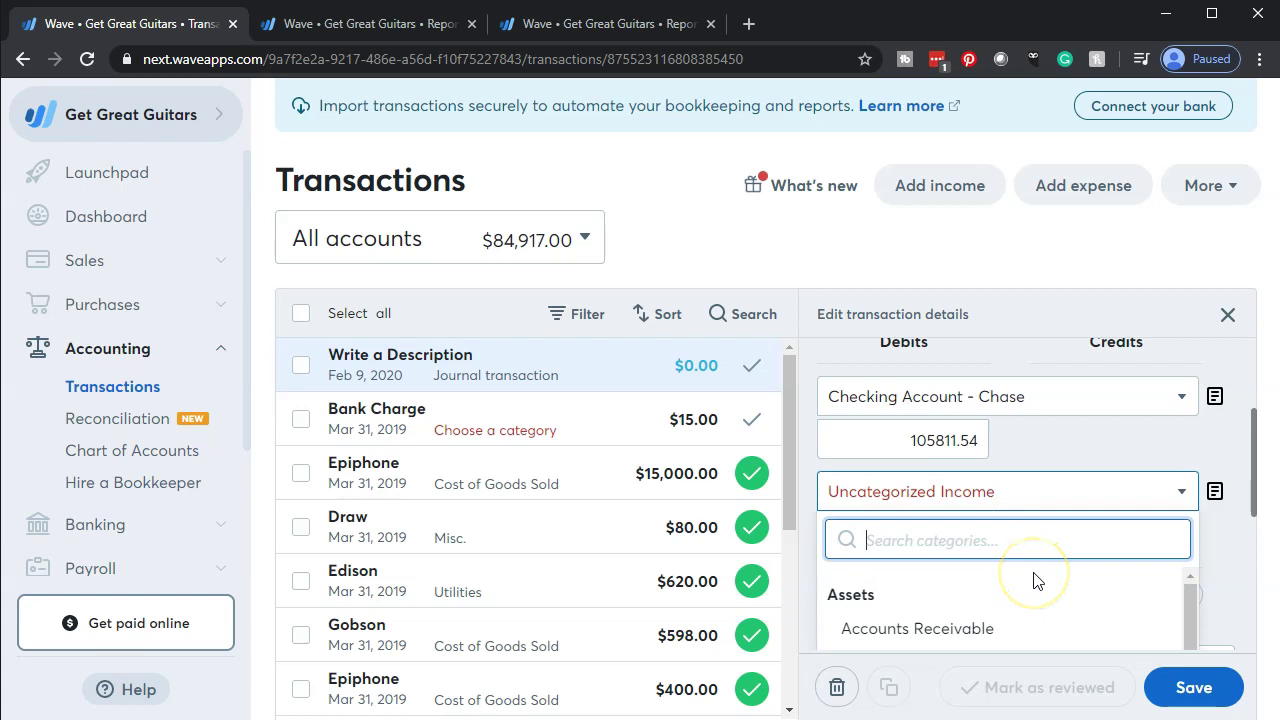
scroll(1036, 580, "down", 5)
scroll(1036, 580, "down", 6)
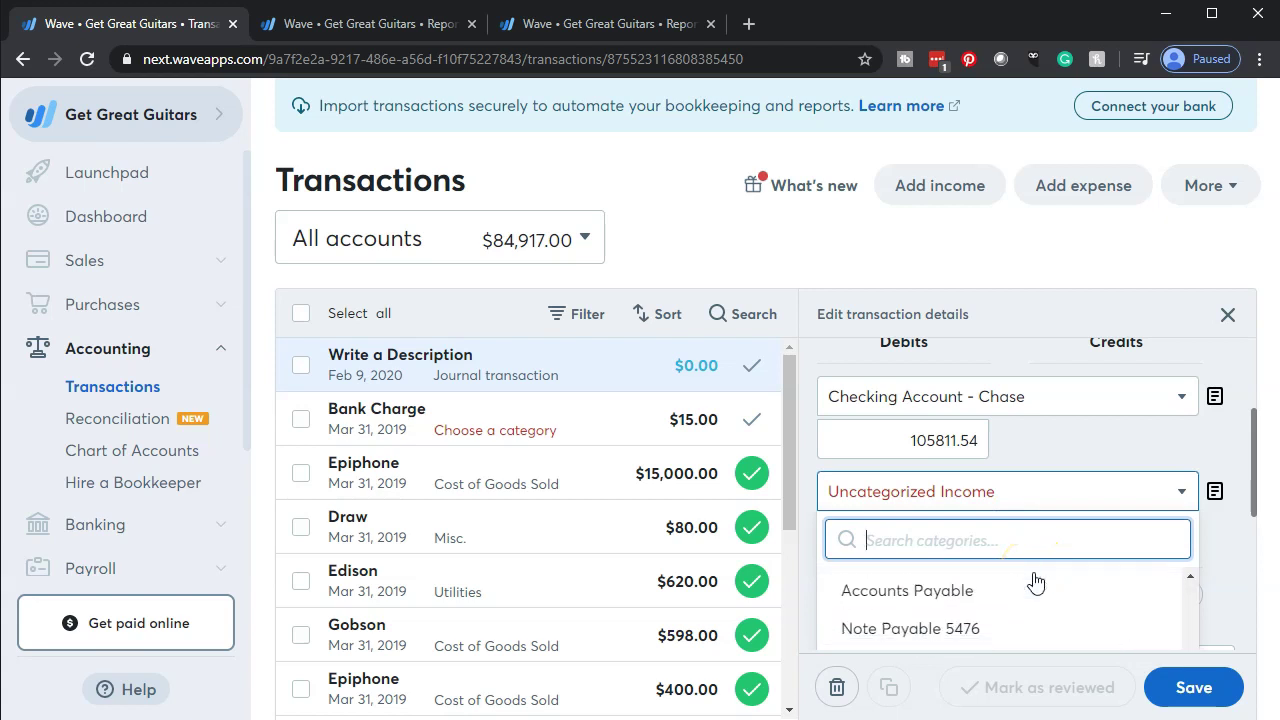
scroll(1036, 580, "down", 5)
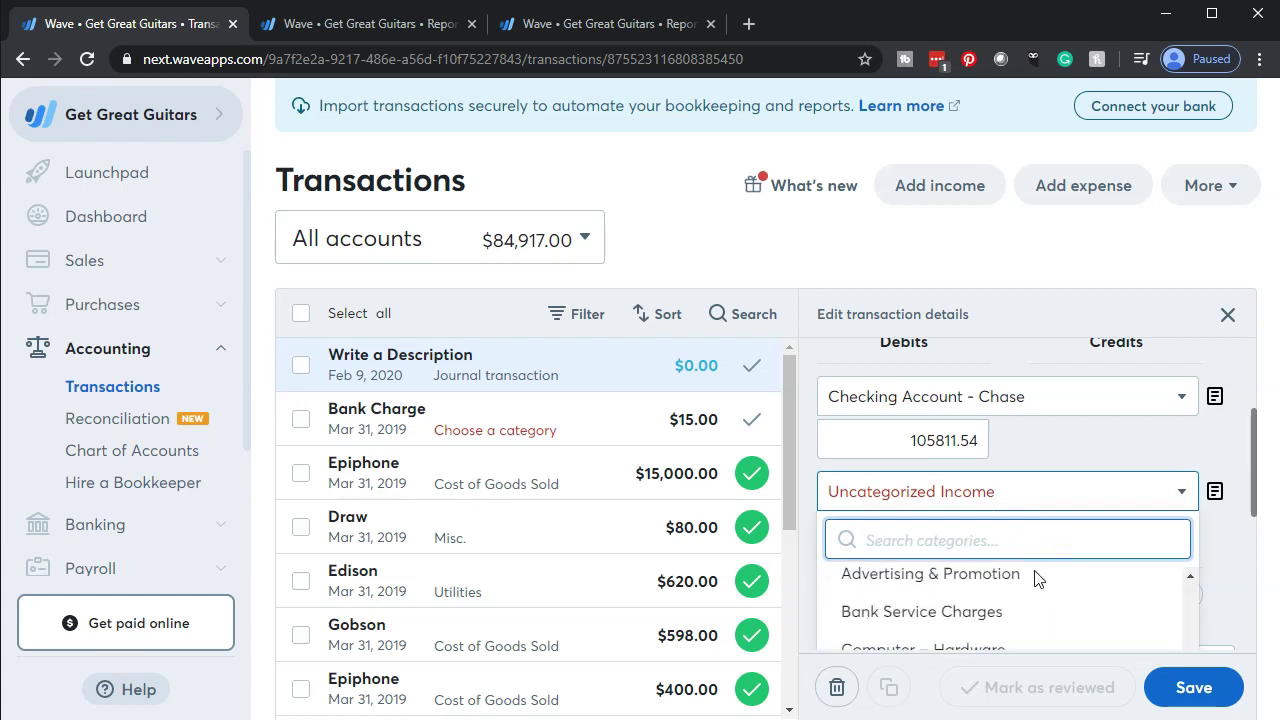
scroll(643, 597, "down", 1)
scroll(643, 597, "down", 2)
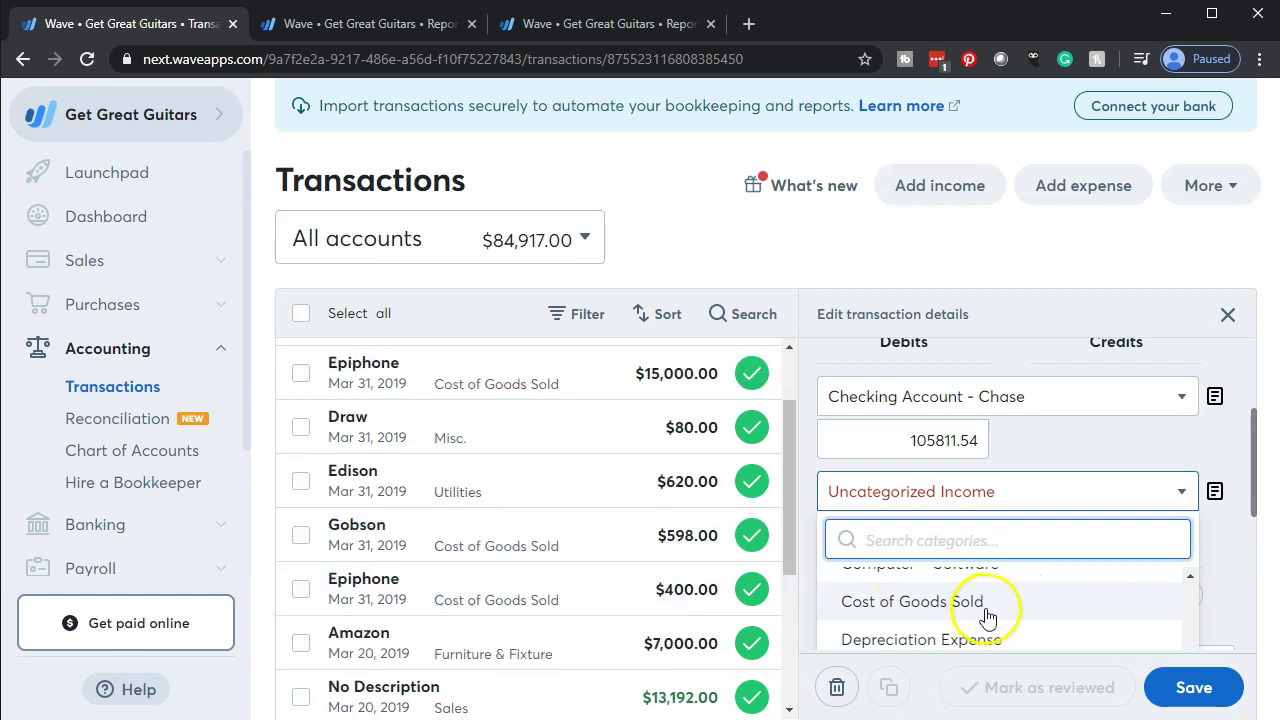
scroll(990, 609, "down", 5)
scroll(1022, 608, "down", 6)
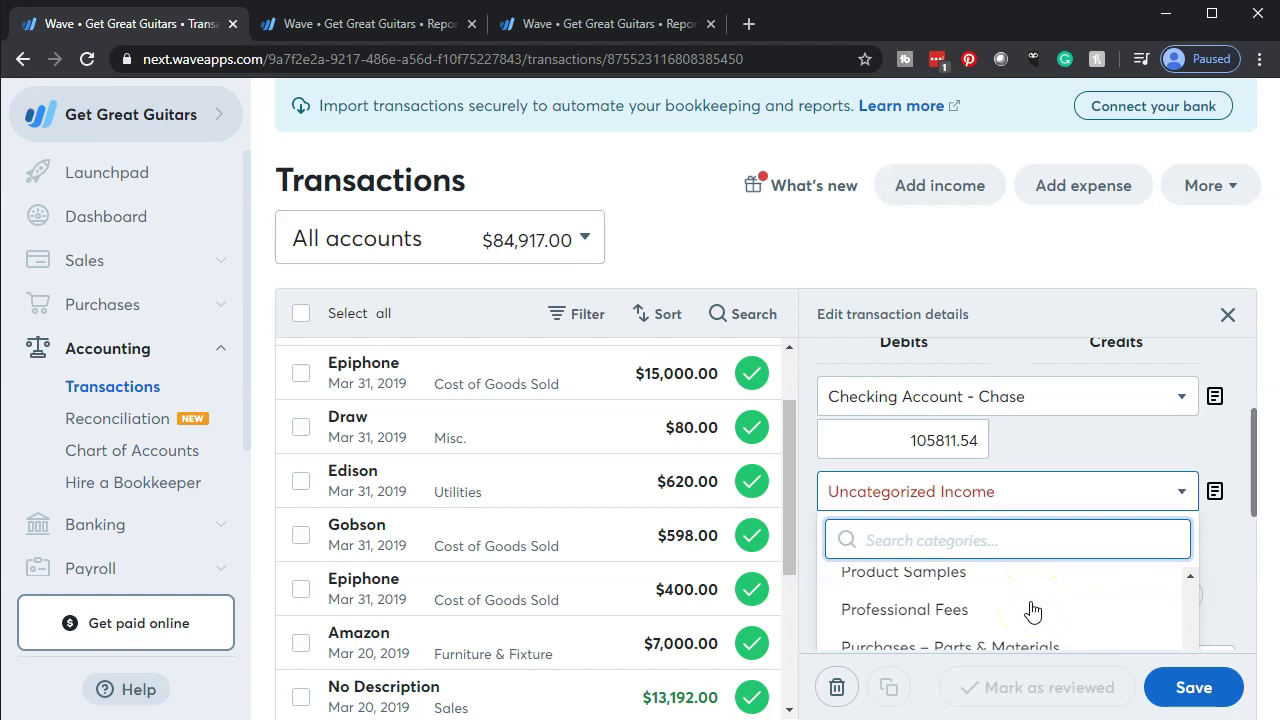
scroll(1032, 612, "down", 2)
scroll(1032, 612, "down", 5)
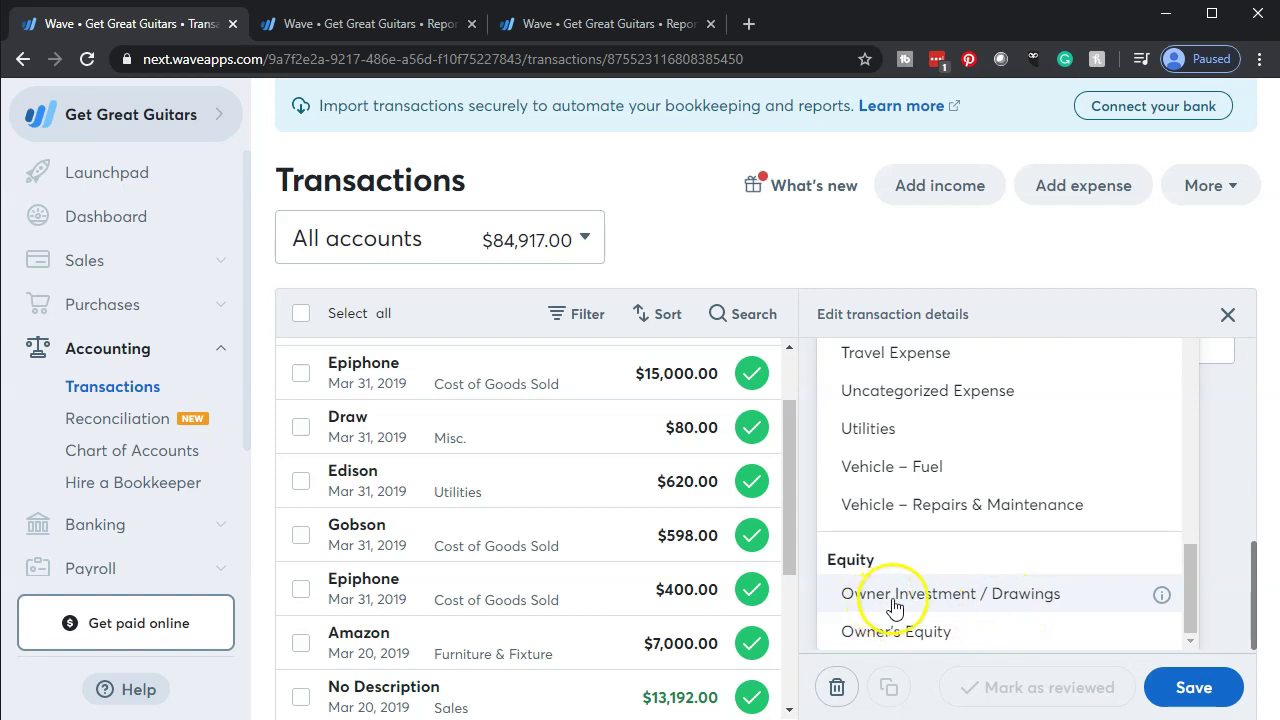
left_click(1020, 614)
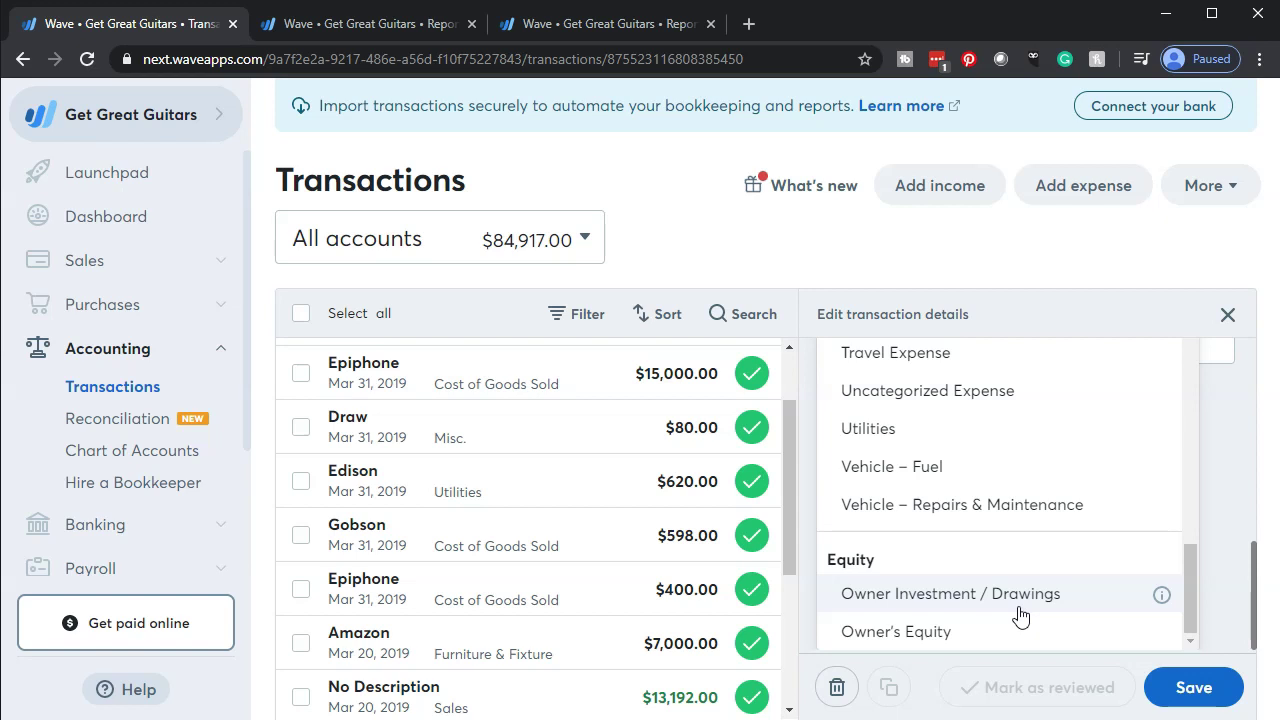
left_click(1010, 643)
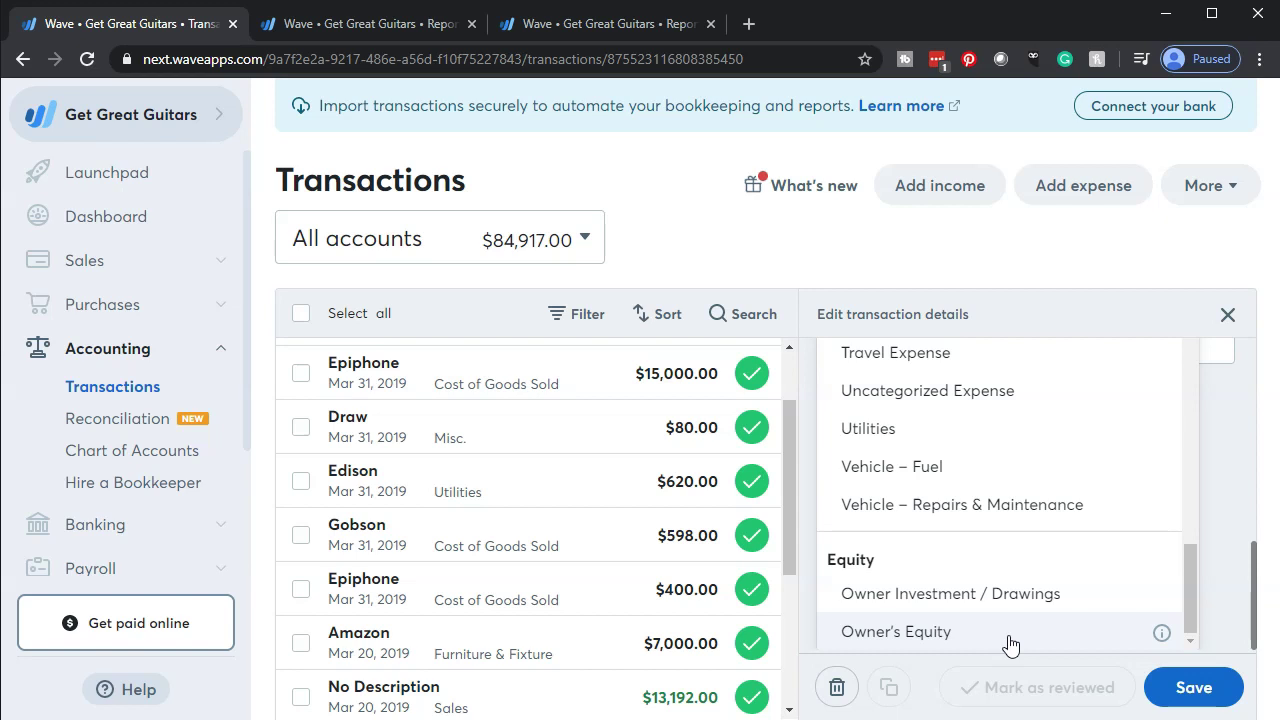
left_click(1003, 590)
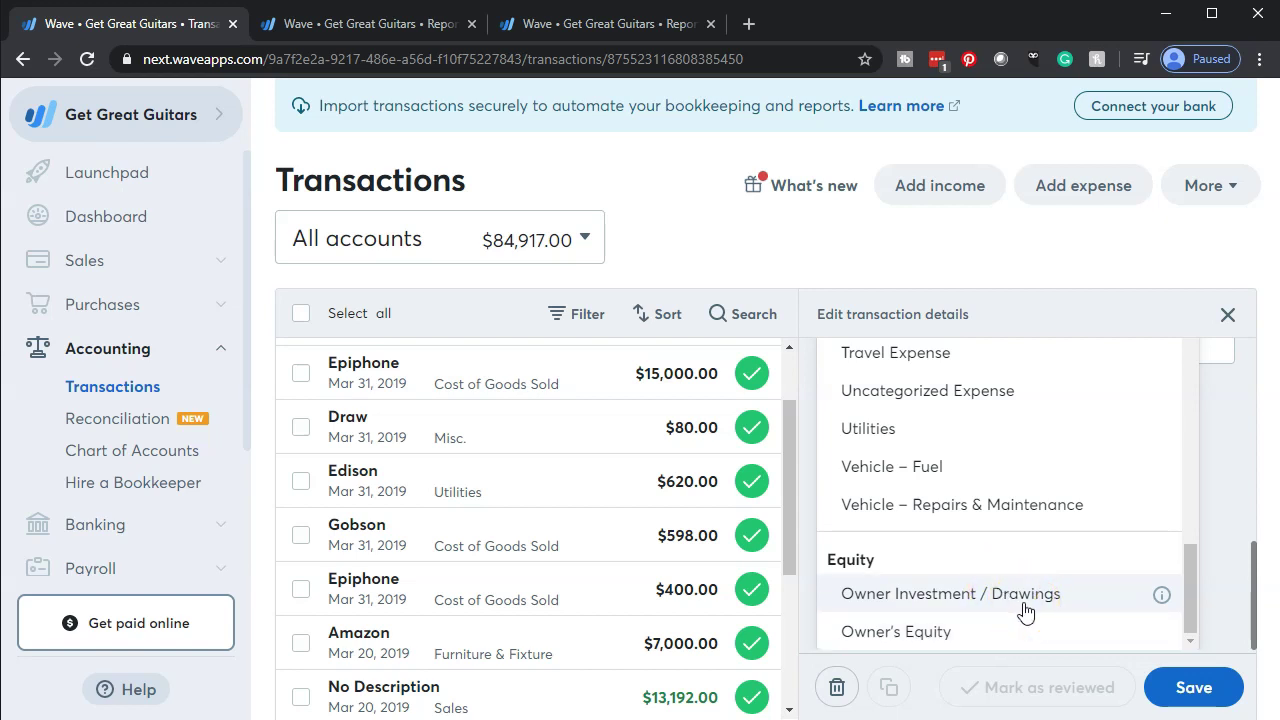
left_click(1025, 600)
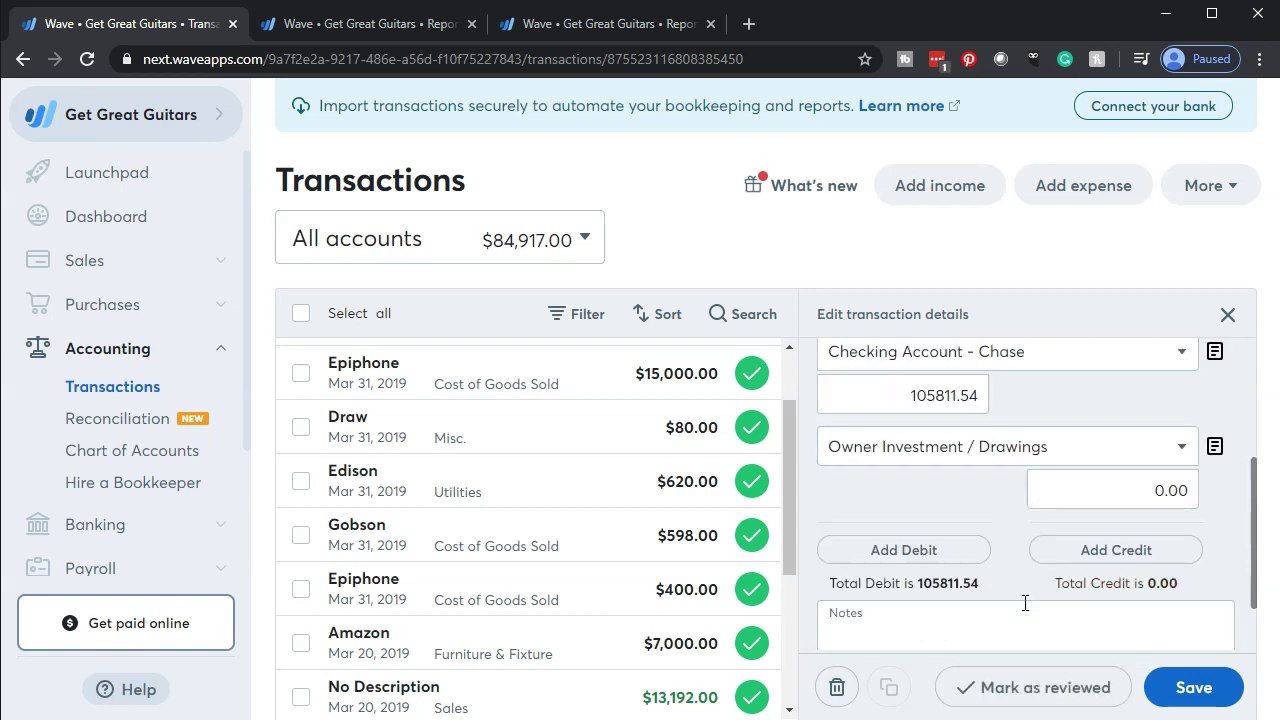
Enter a 105811.54 credit so debits and credits balance
left_click(1094, 476)
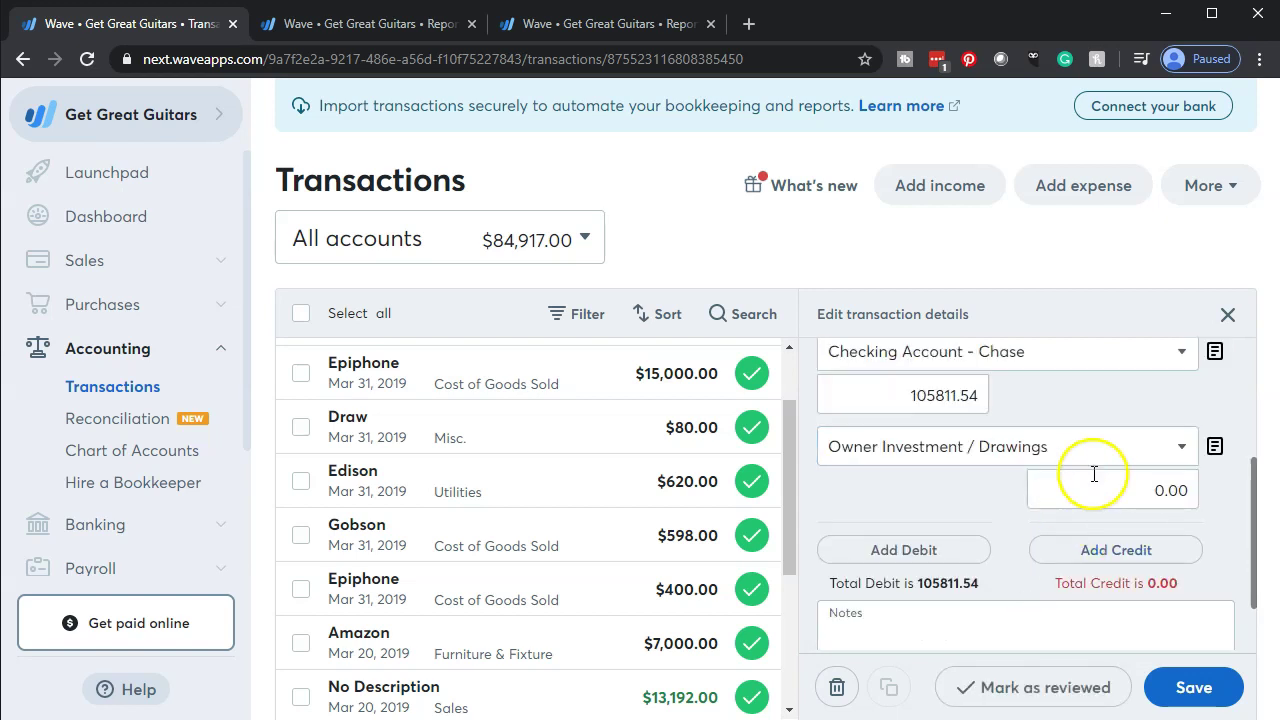
type("105811.54")
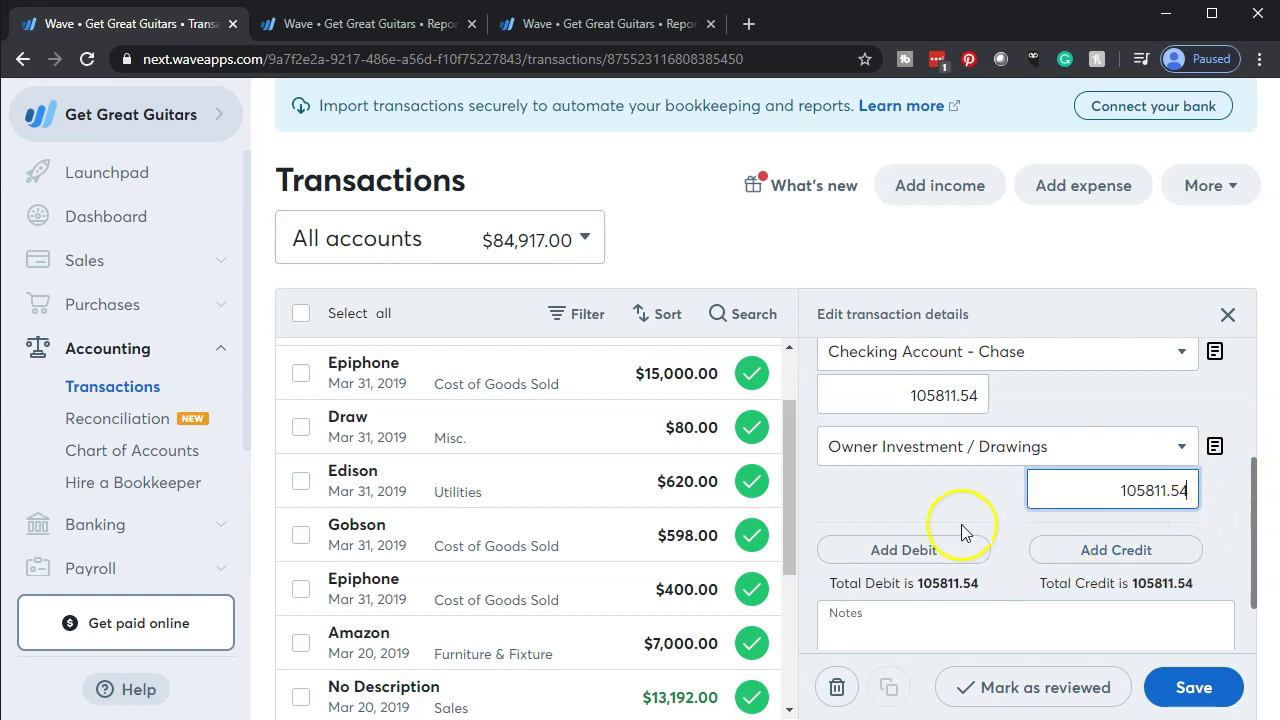
scroll(940, 532, "down", 1)
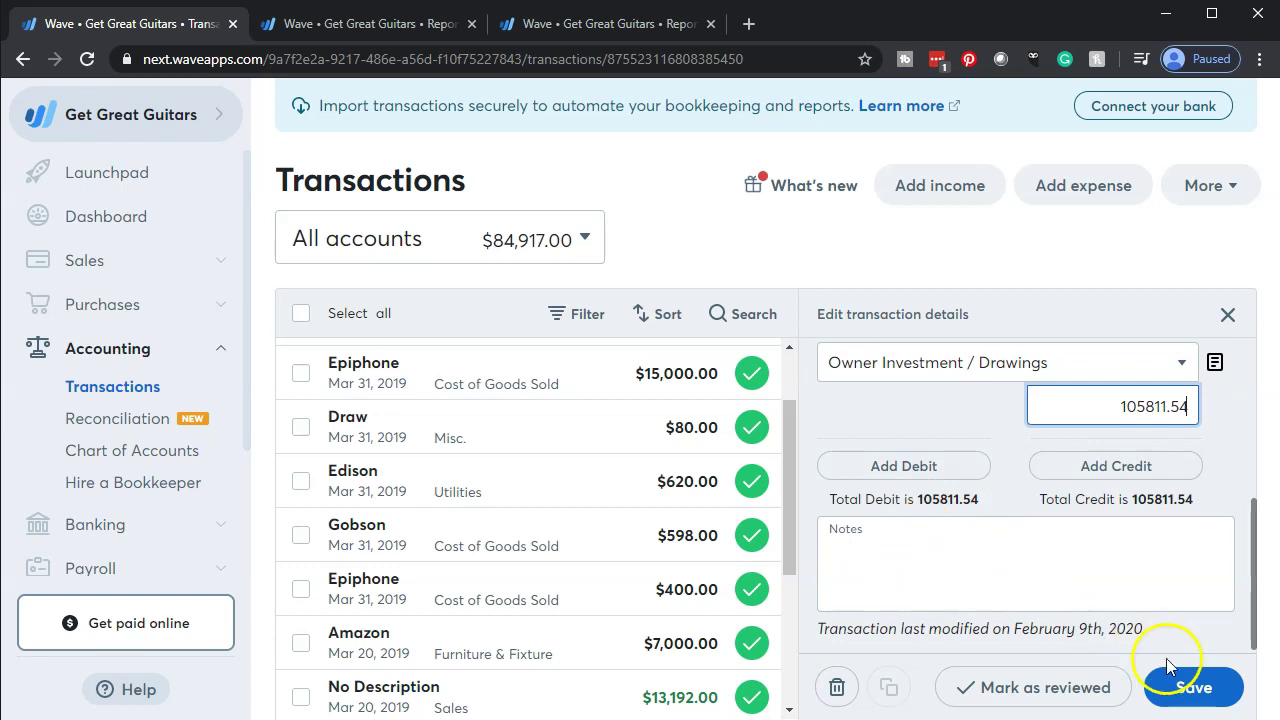
Save the Beginning Balance journal entry and mark it as reviewed
left_click(1195, 700)
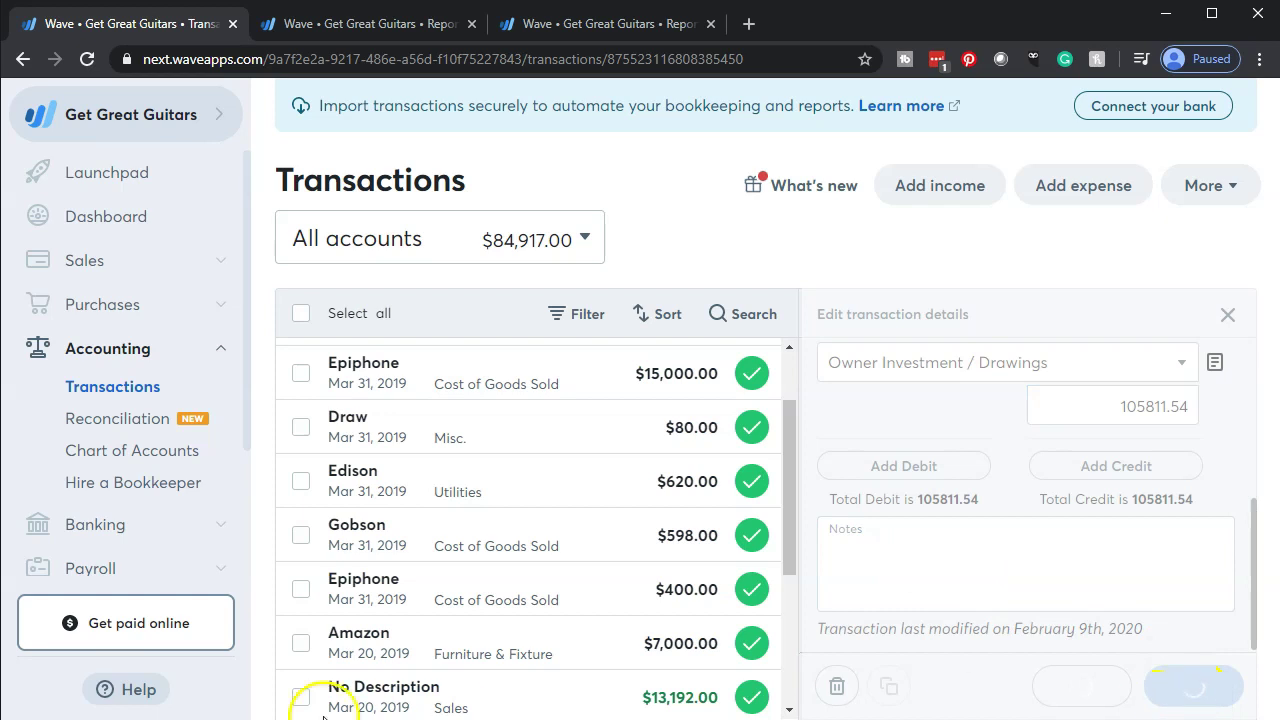
left_click(1228, 314)
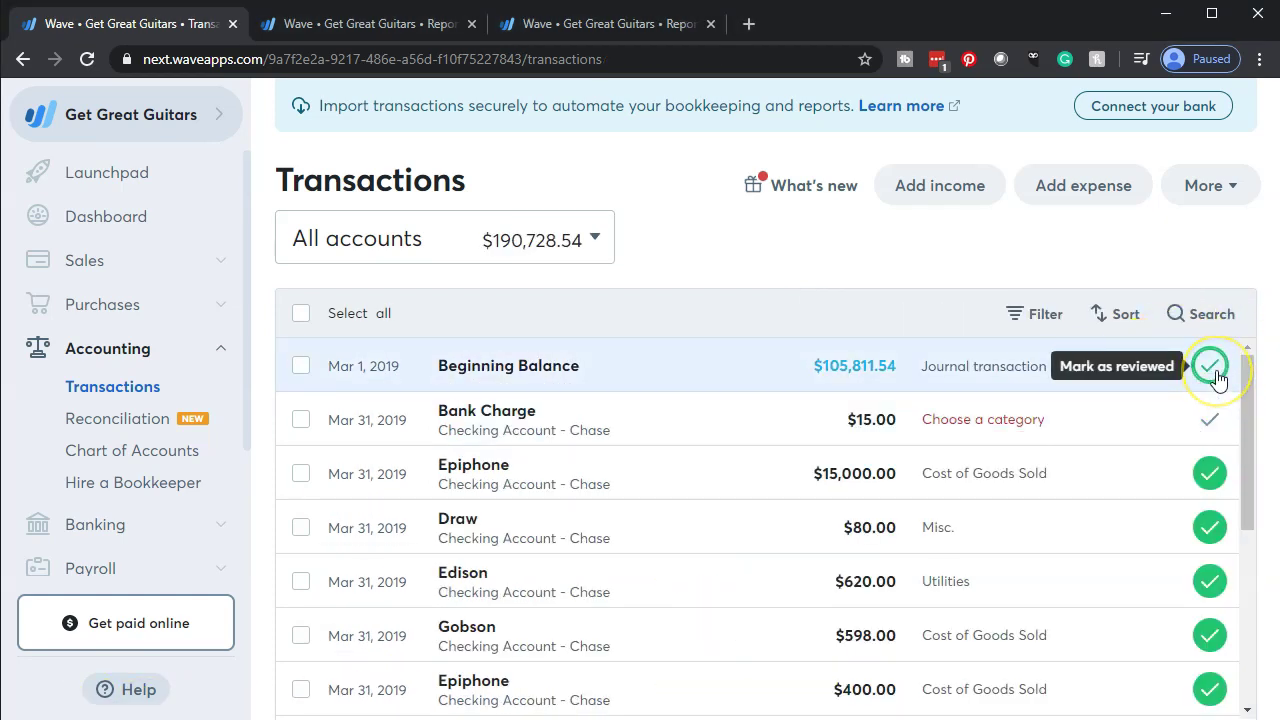
left_click(1212, 368)
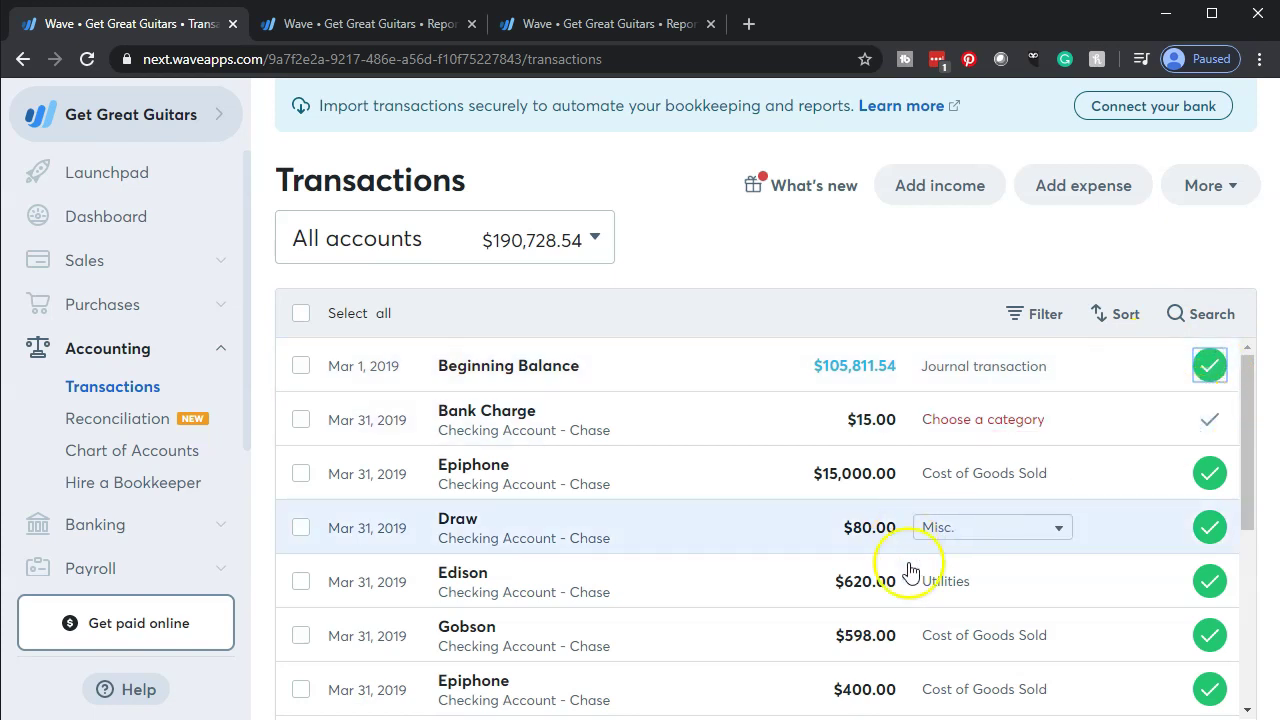
Refresh the Balance Sheet so Chase checking shows $190,728.54, then bring up the Excel bank statement
left_click(614, 23)
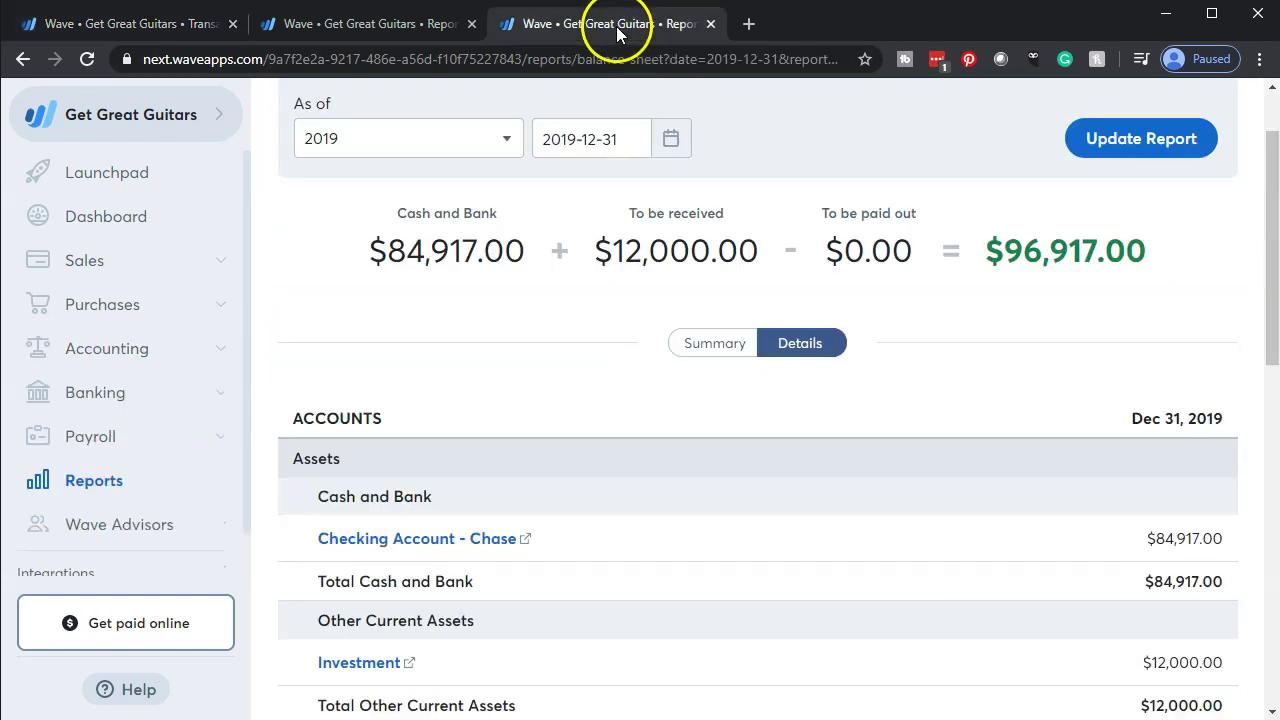
left_click(1100, 136)
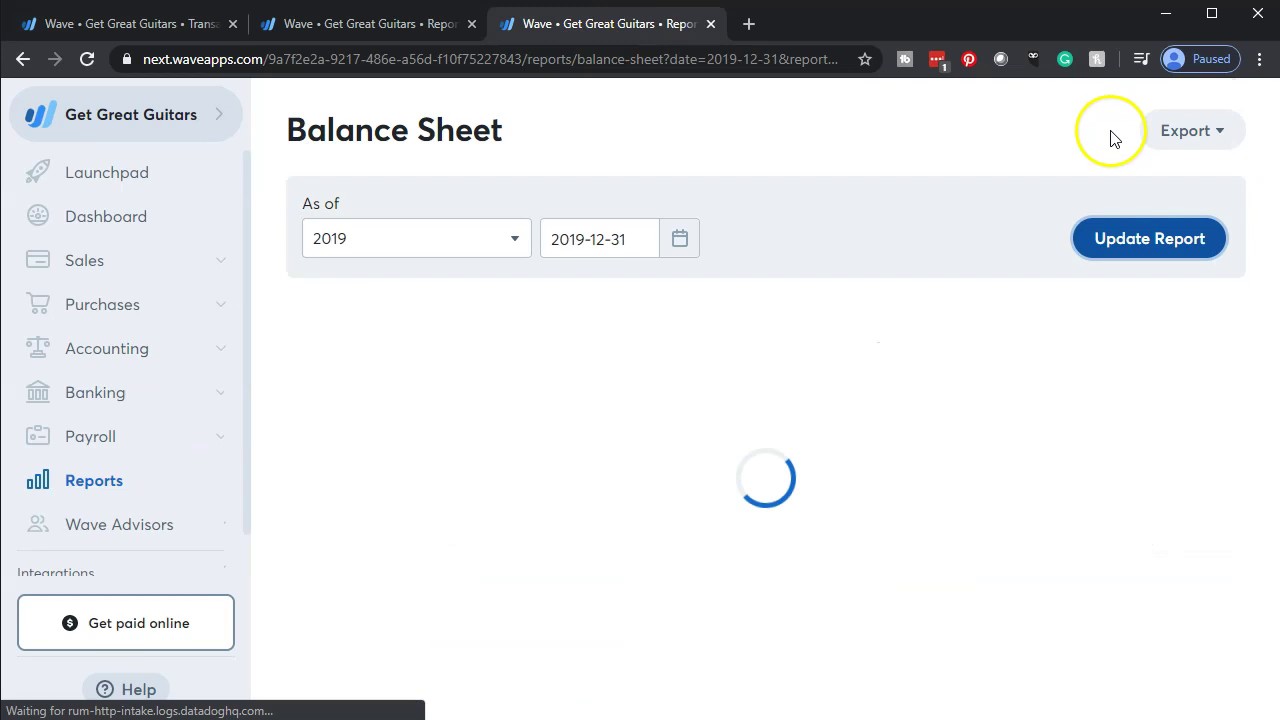
scroll(955, 378, "down", 4)
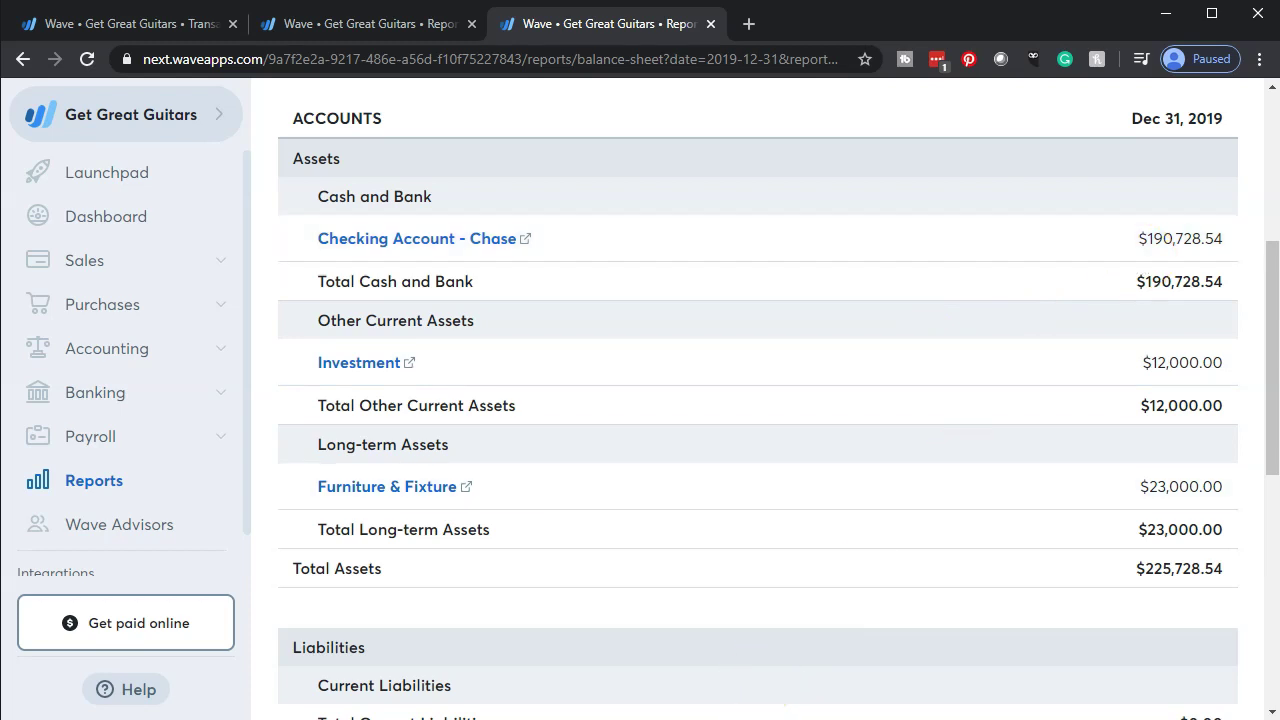
left_click(646, 718)
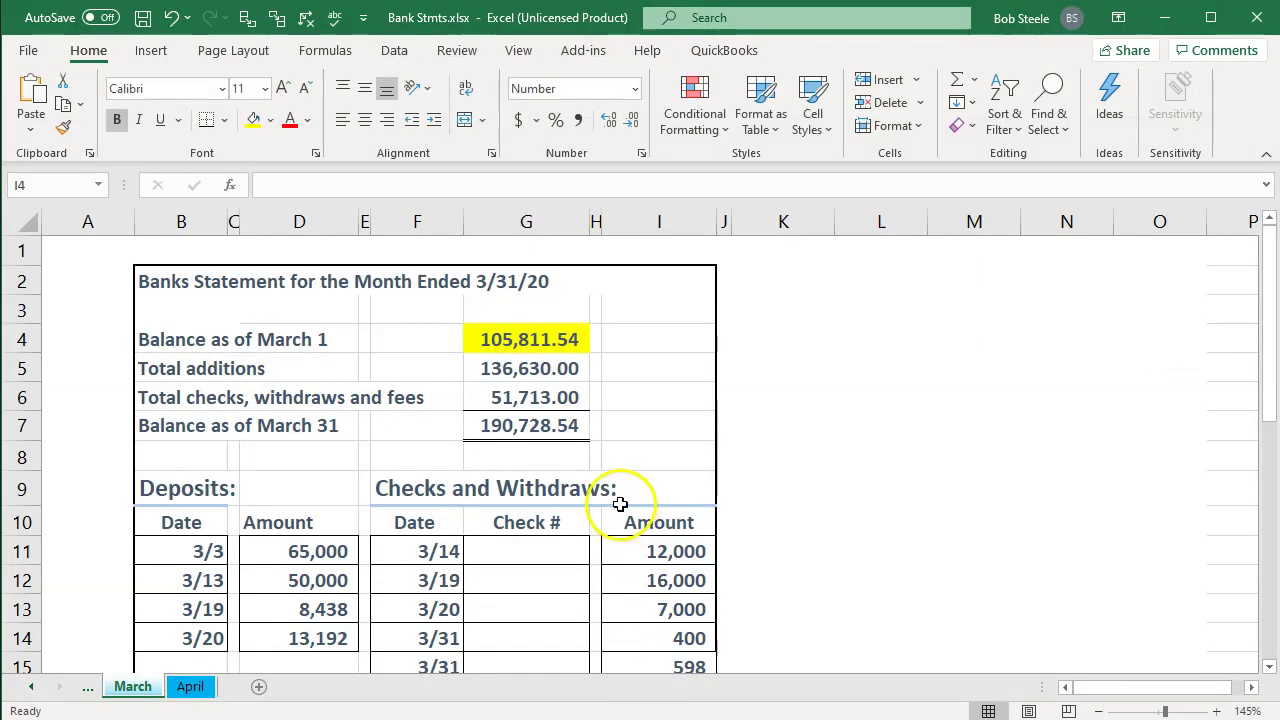
Check that cell G7's formula =+G4+G5-G6 gives the 190,728.54 March 31 balance, then return to Wave
left_click(538, 423)
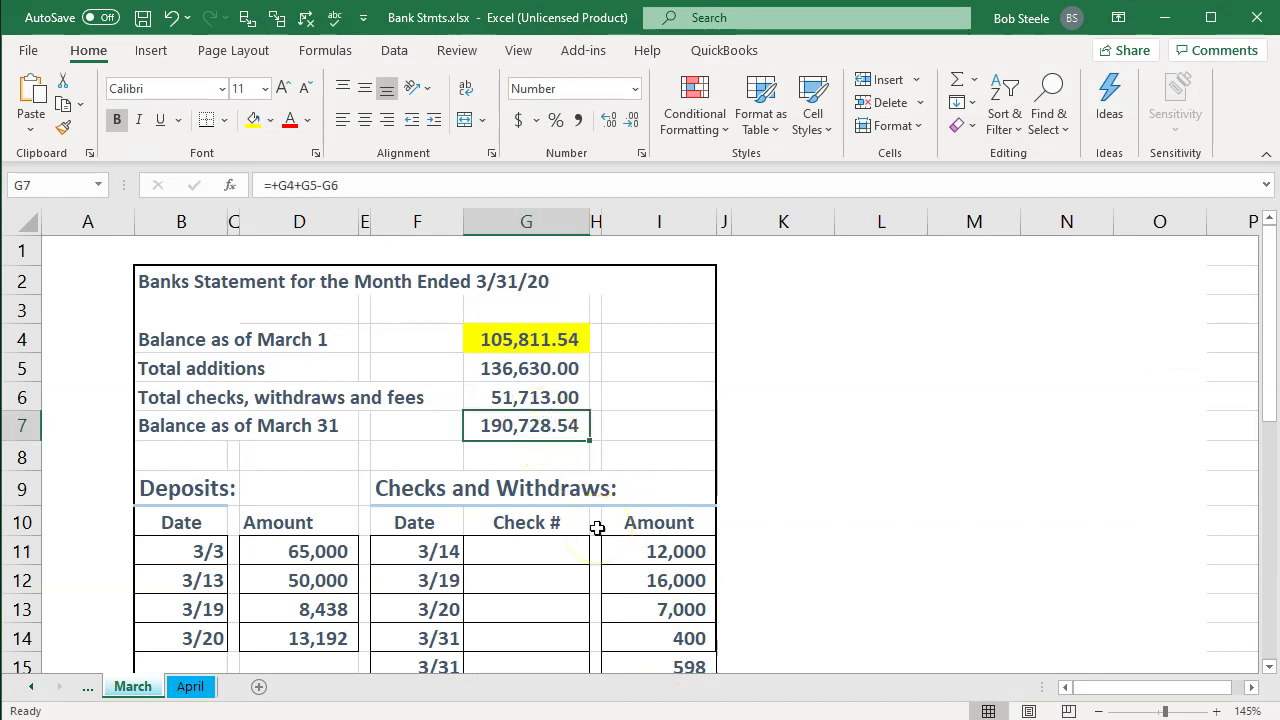
key("alt+Tab")
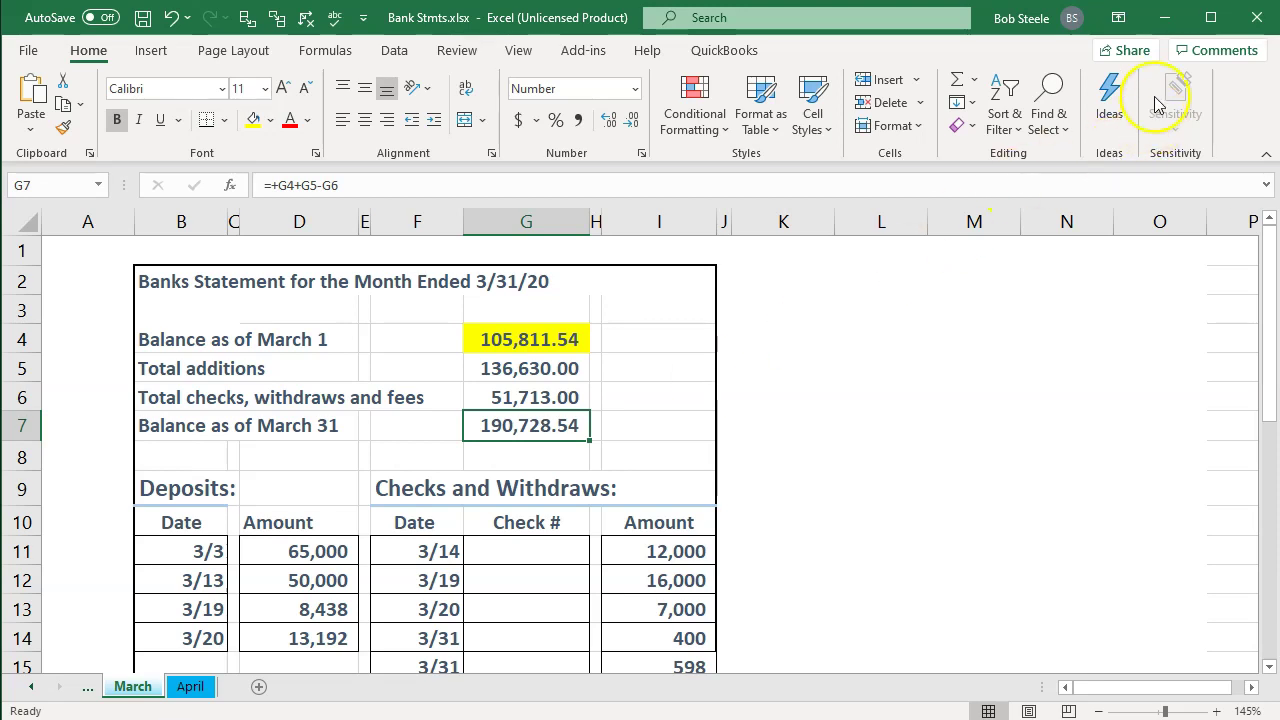
left_click(1168, 16)
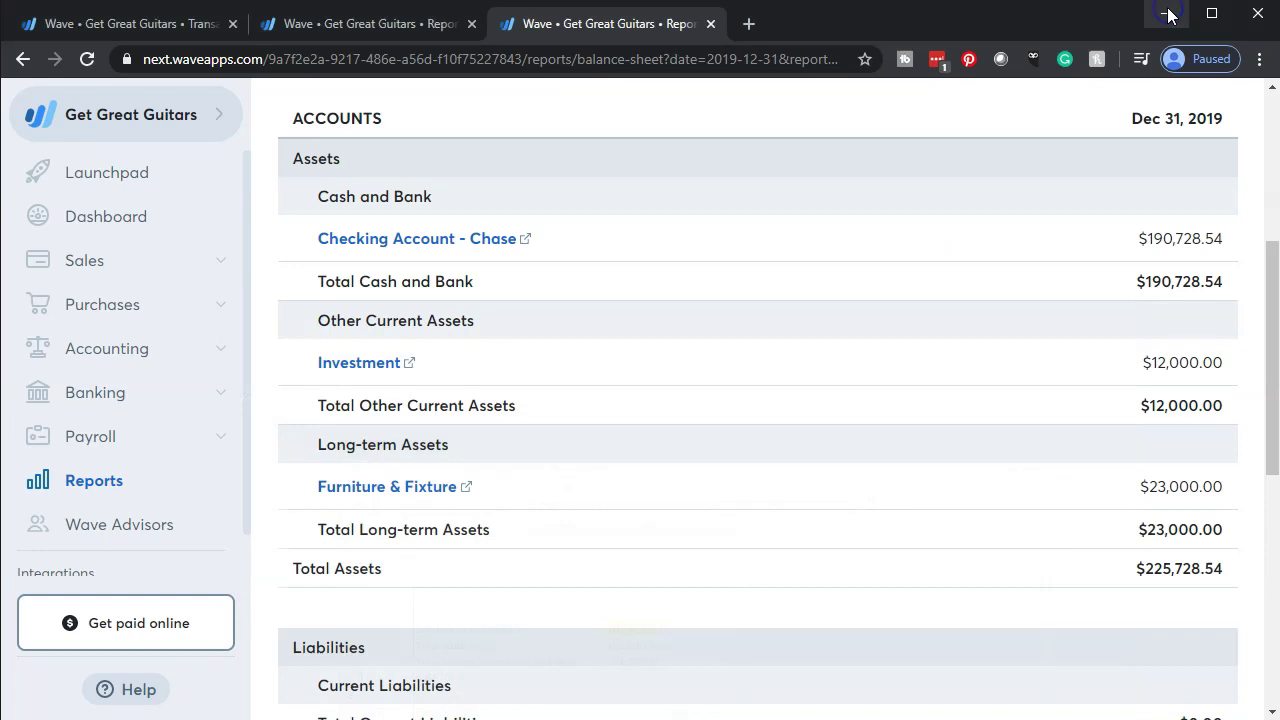
Refresh the 2019 Profit & Loss report and review its figures
left_click(978, 395)
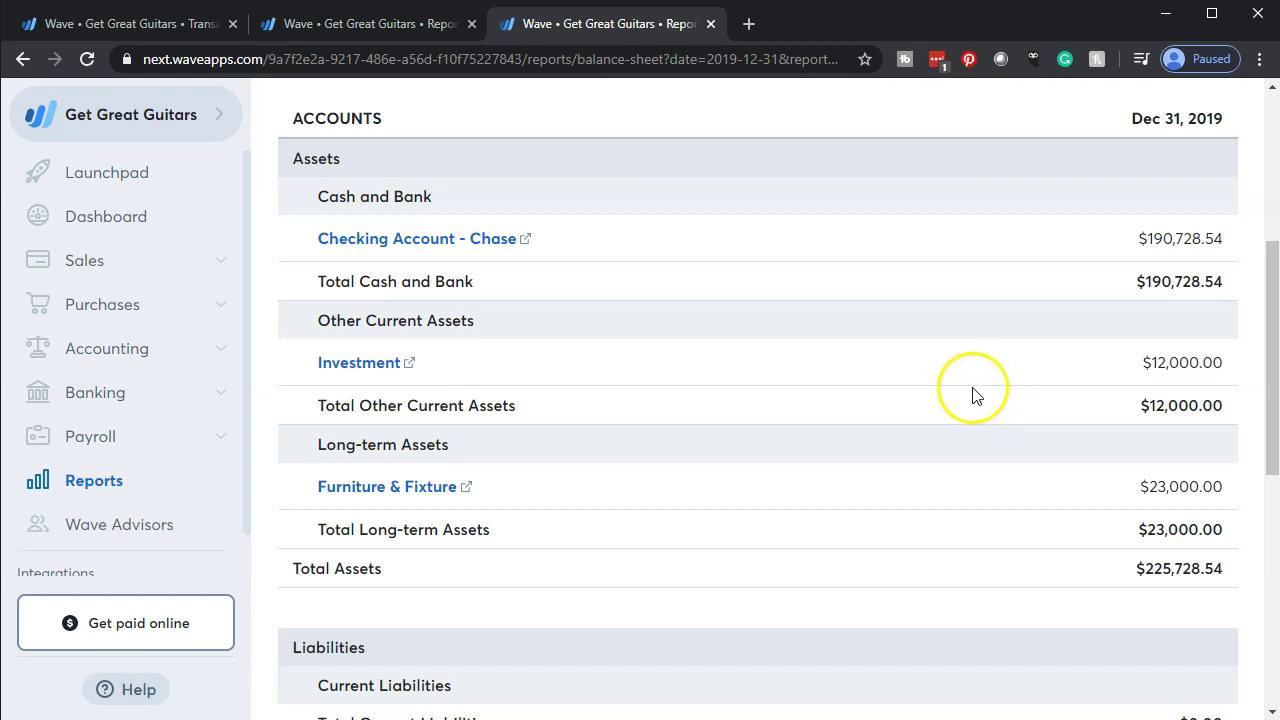
left_click(370, 23)
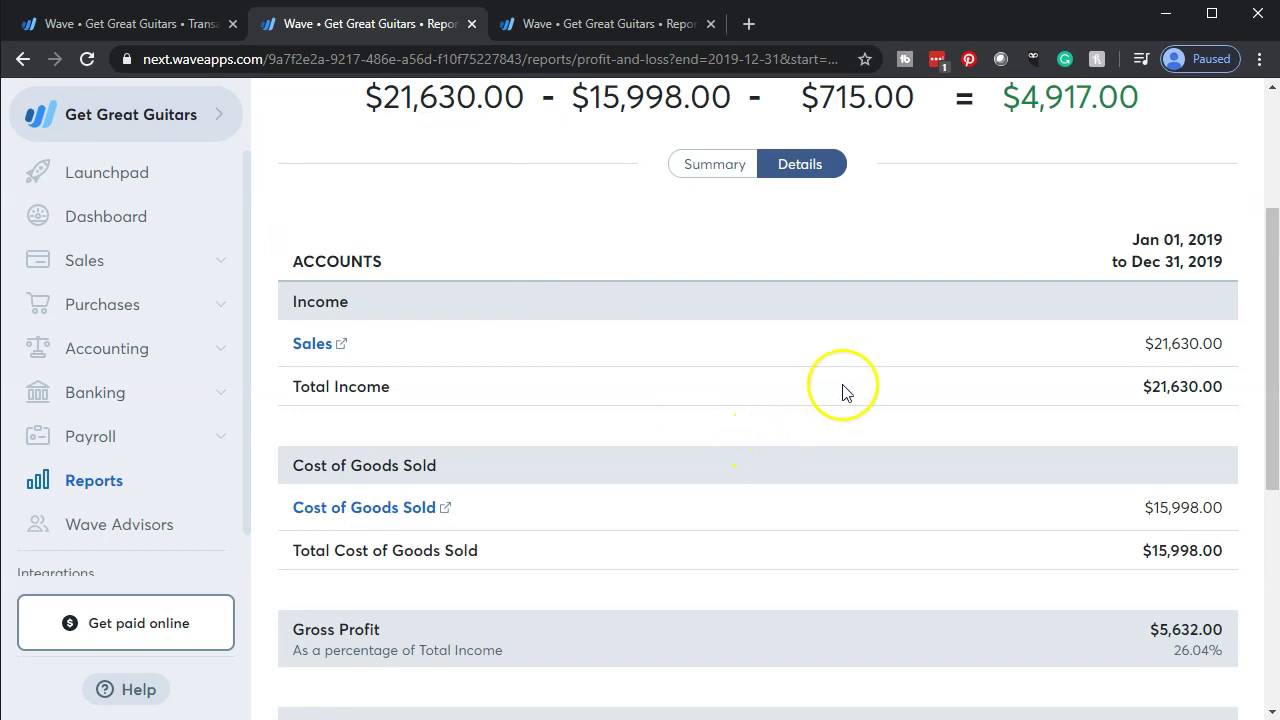
scroll(845, 390, "up", 3)
left_click(1097, 211)
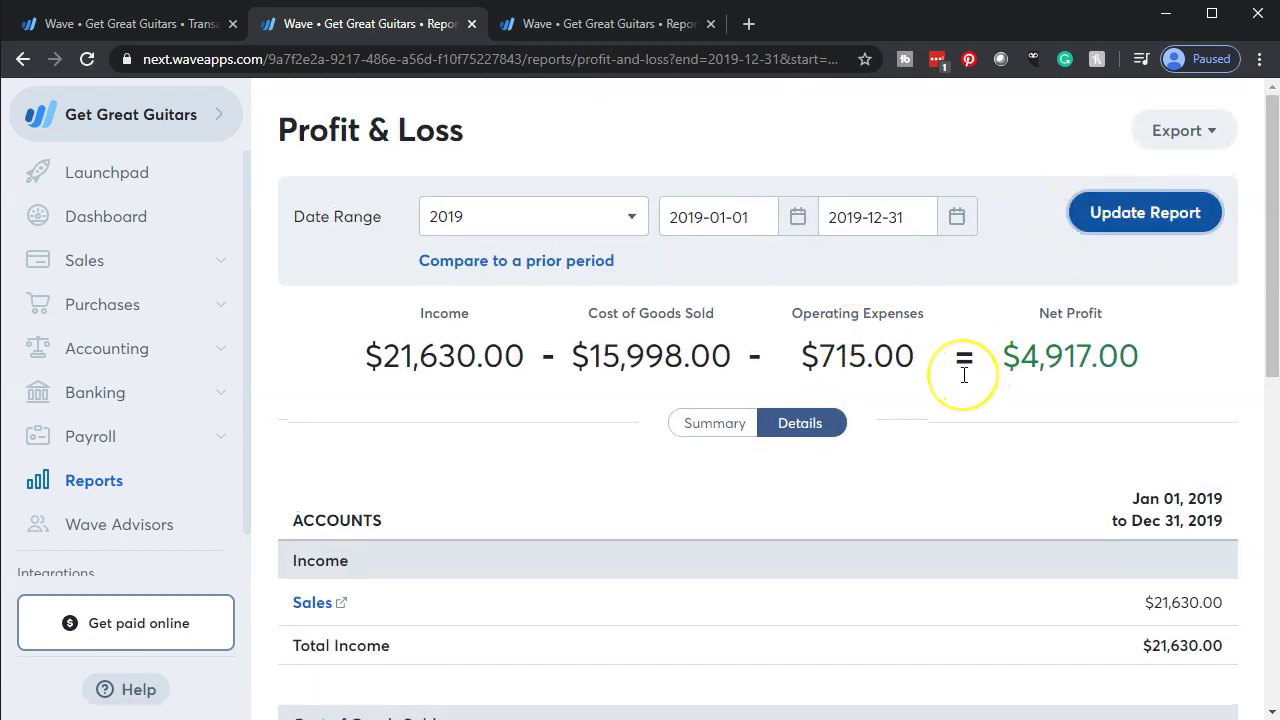
scroll(964, 375, "down", 3)
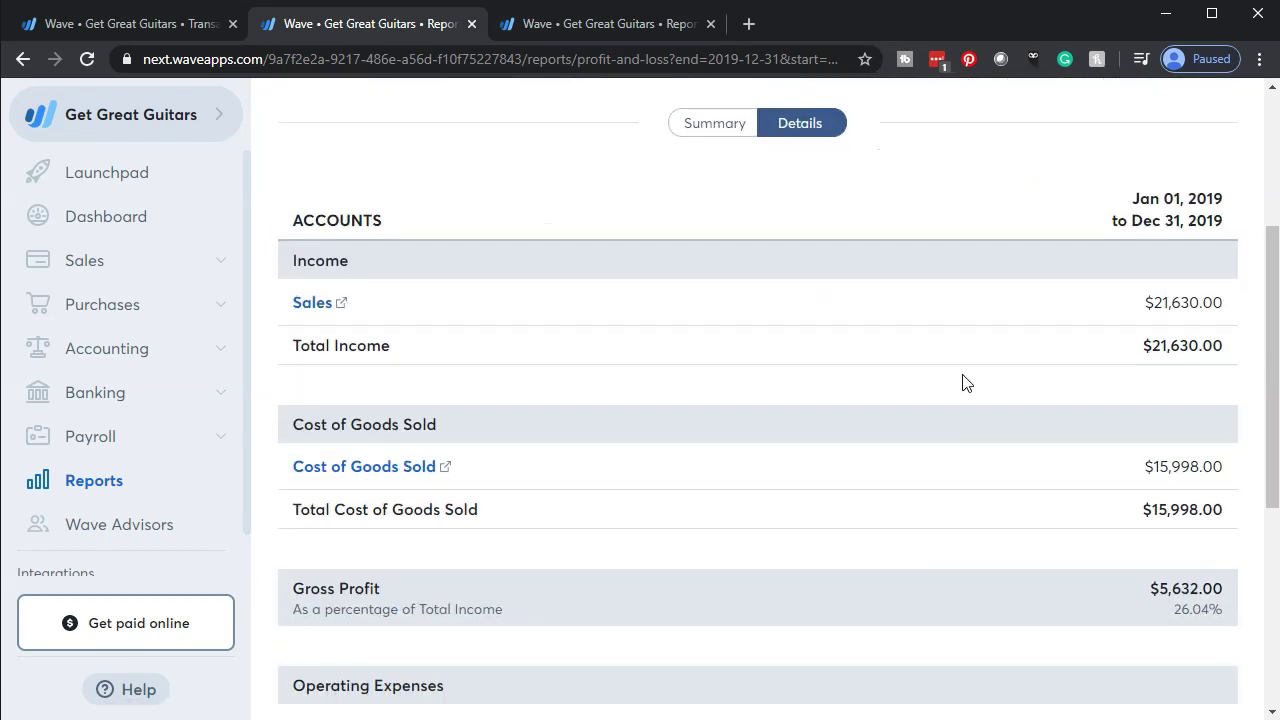
scroll(878, 540, "down", 1)
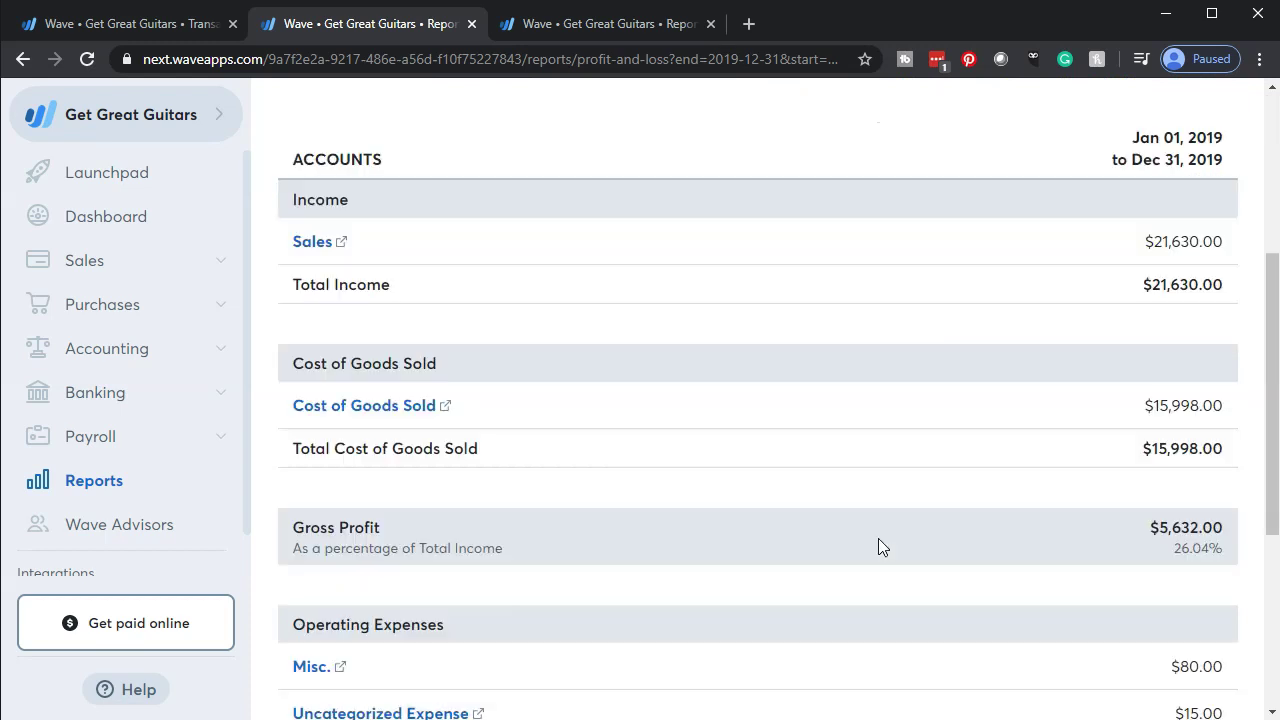
Review the Balance Sheet equity: $170,811.54 owner investment and $175,728.54 total equity
left_click(596, 28)
scroll(757, 323, "down", 5)
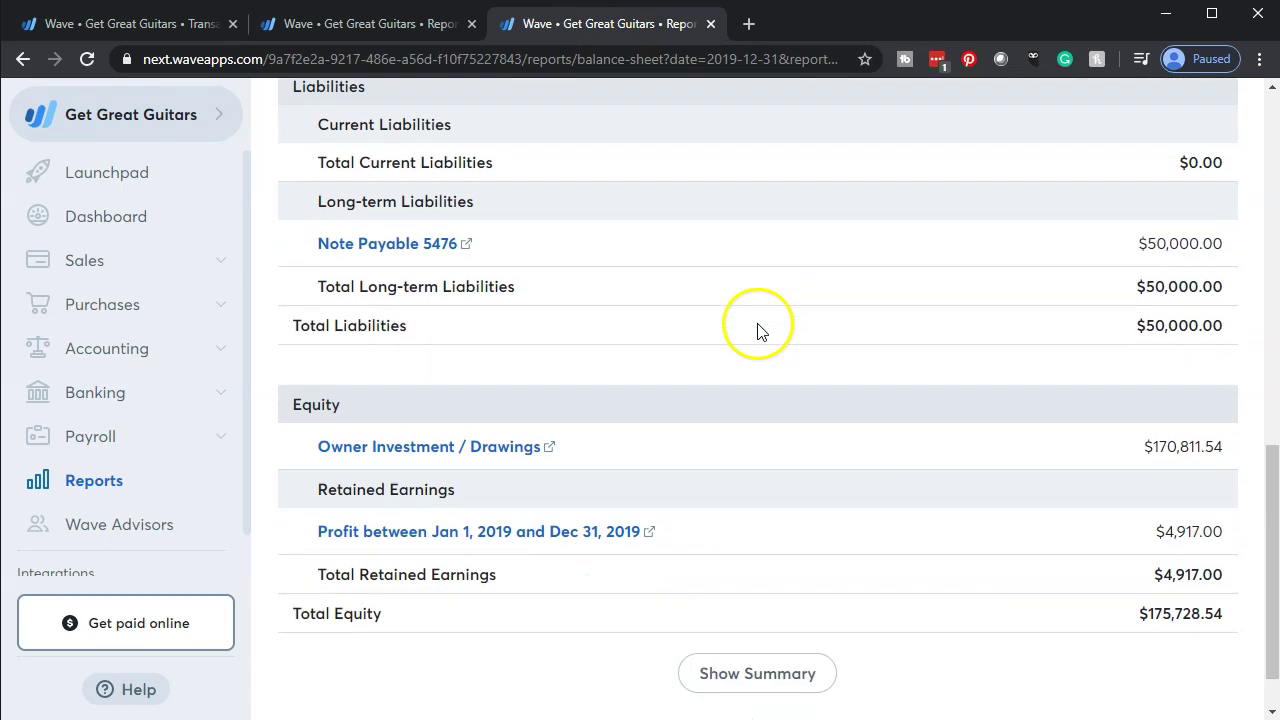
scroll(758, 330, "down", 1)
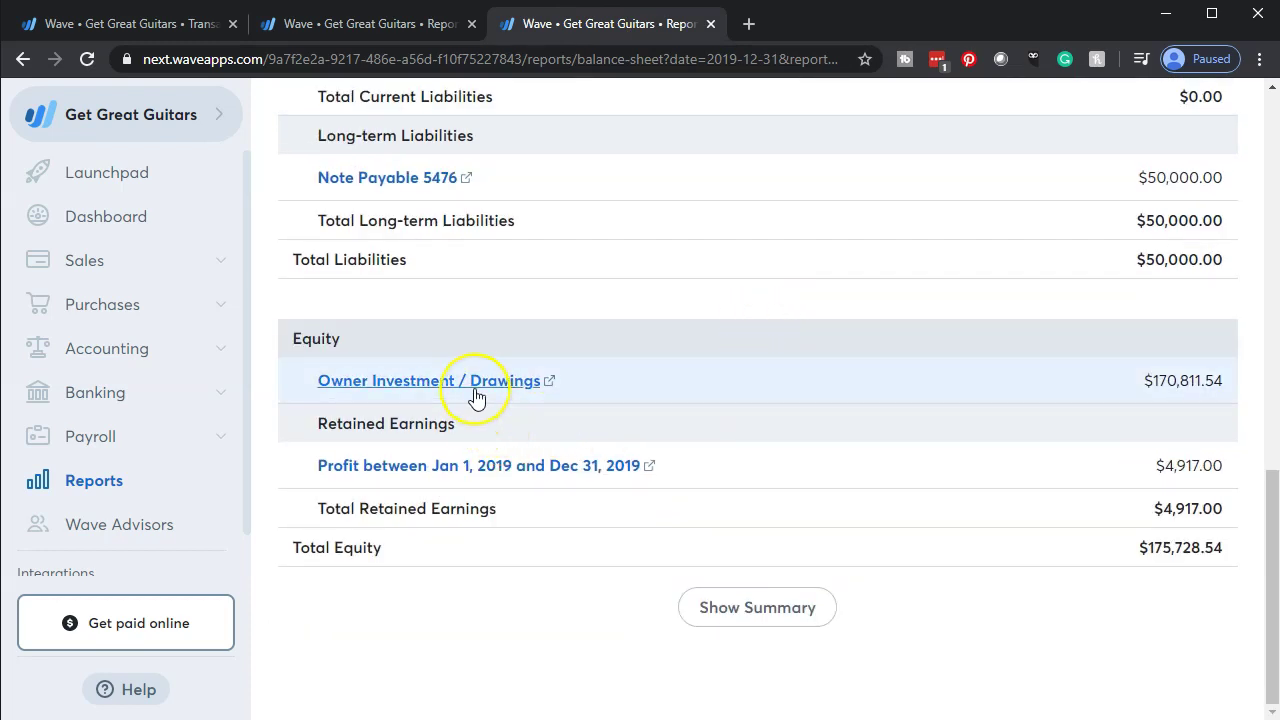